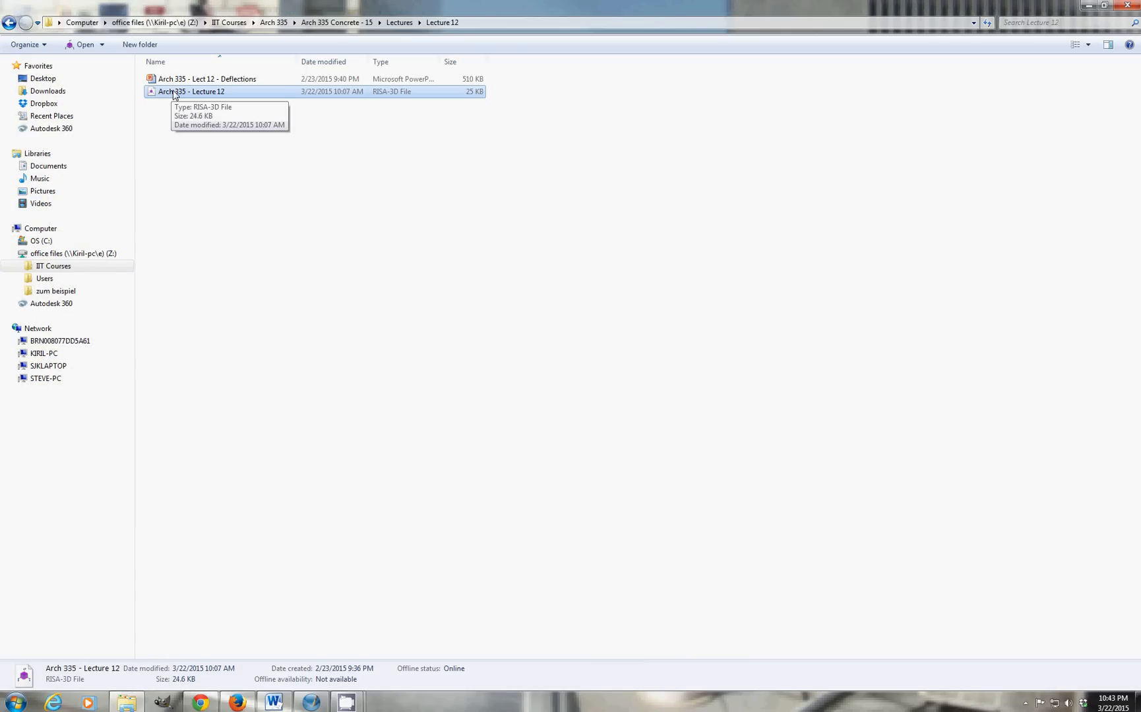
Open the Arch 335 - Lecture 12 model and fill in the description: title "test 1 - question 3", company "iit" and the designer's initials.
double_click(166, 93)
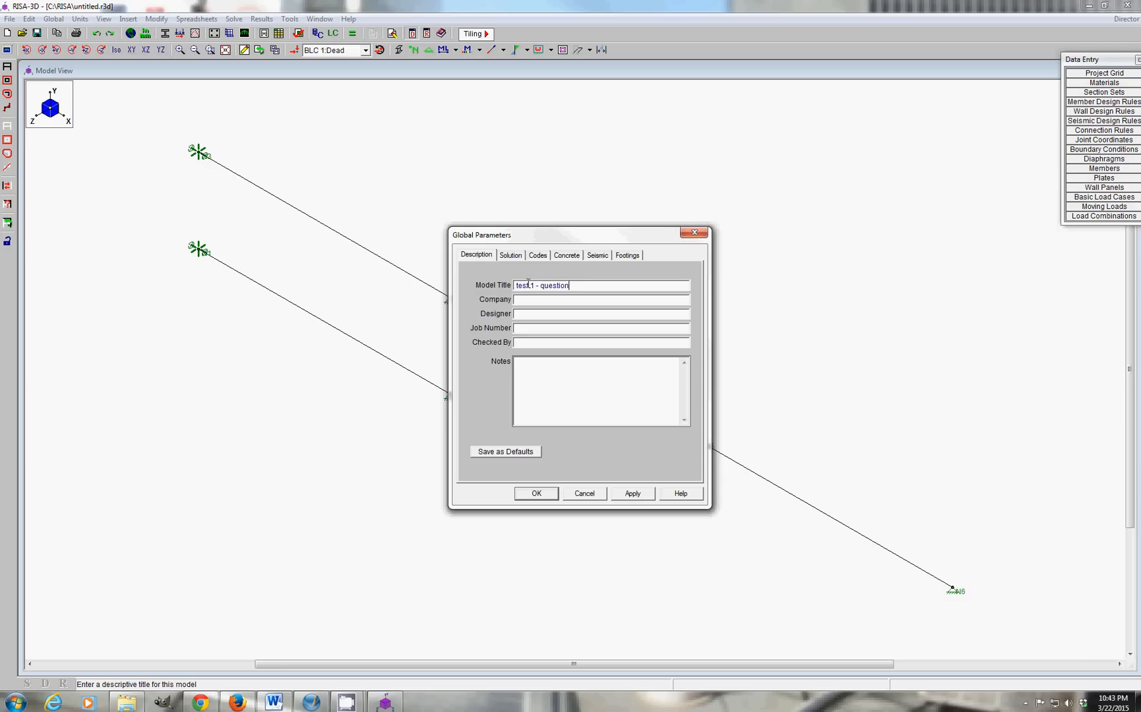
click(544, 298)
click(540, 317)
text(sjk)
Set the concrete design code to ACI 318-05 in the global parameters and apply it.
click(539, 256)
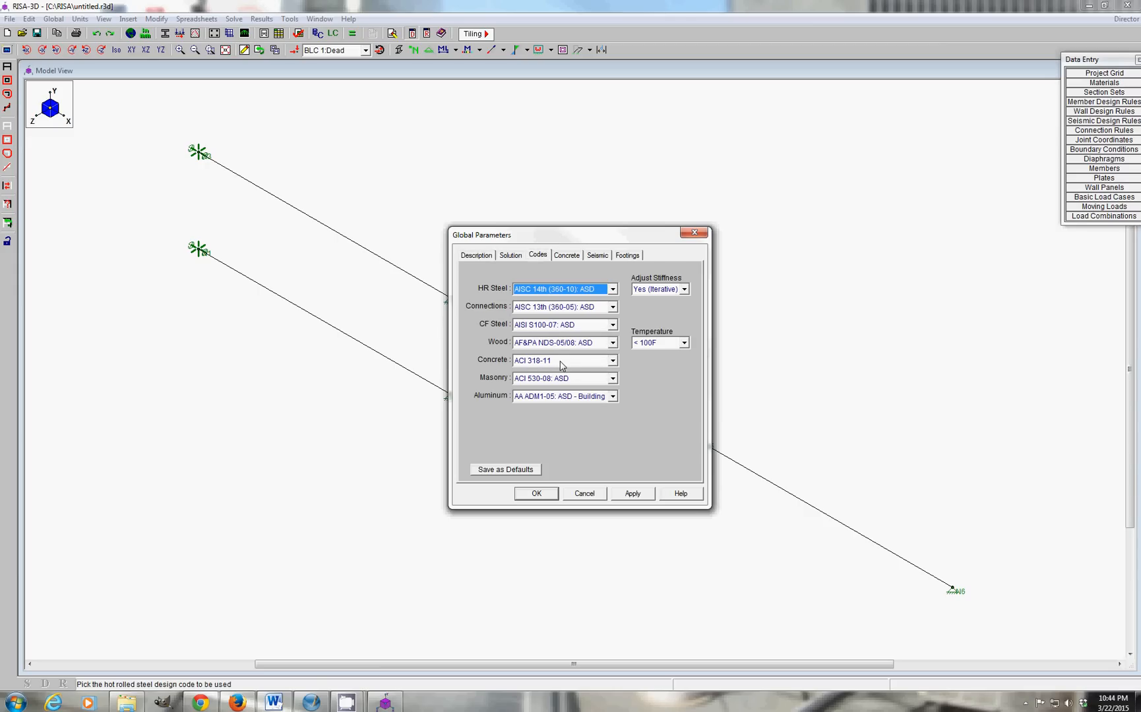
click(612, 362)
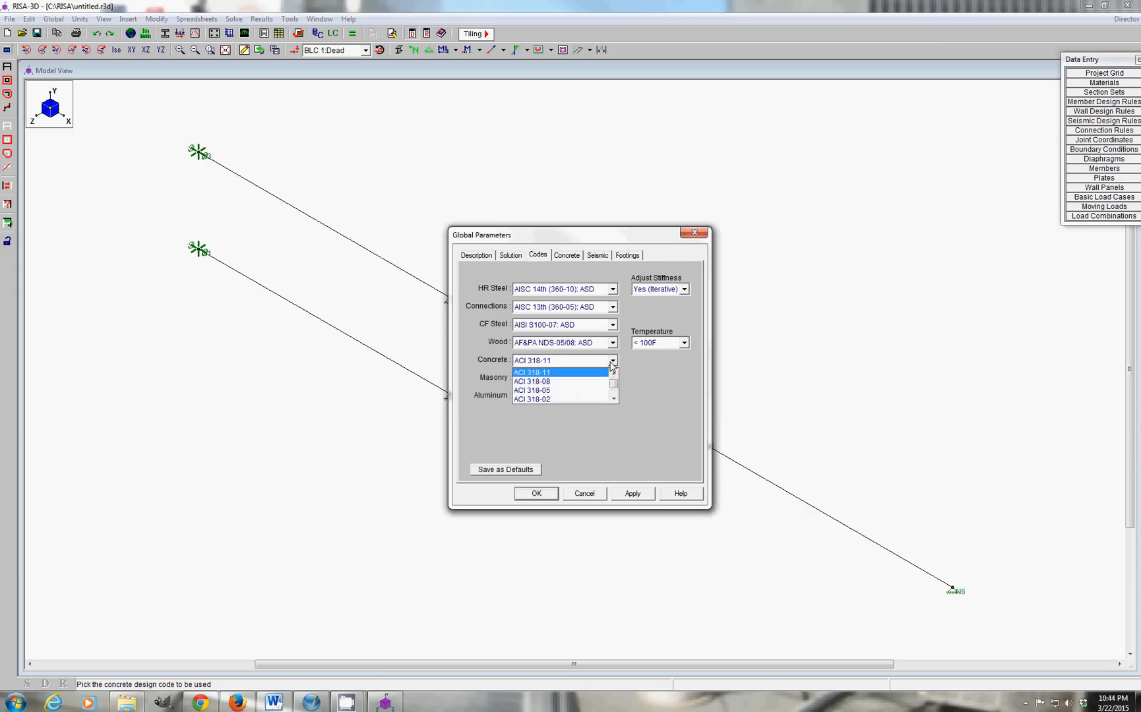
click(548, 391)
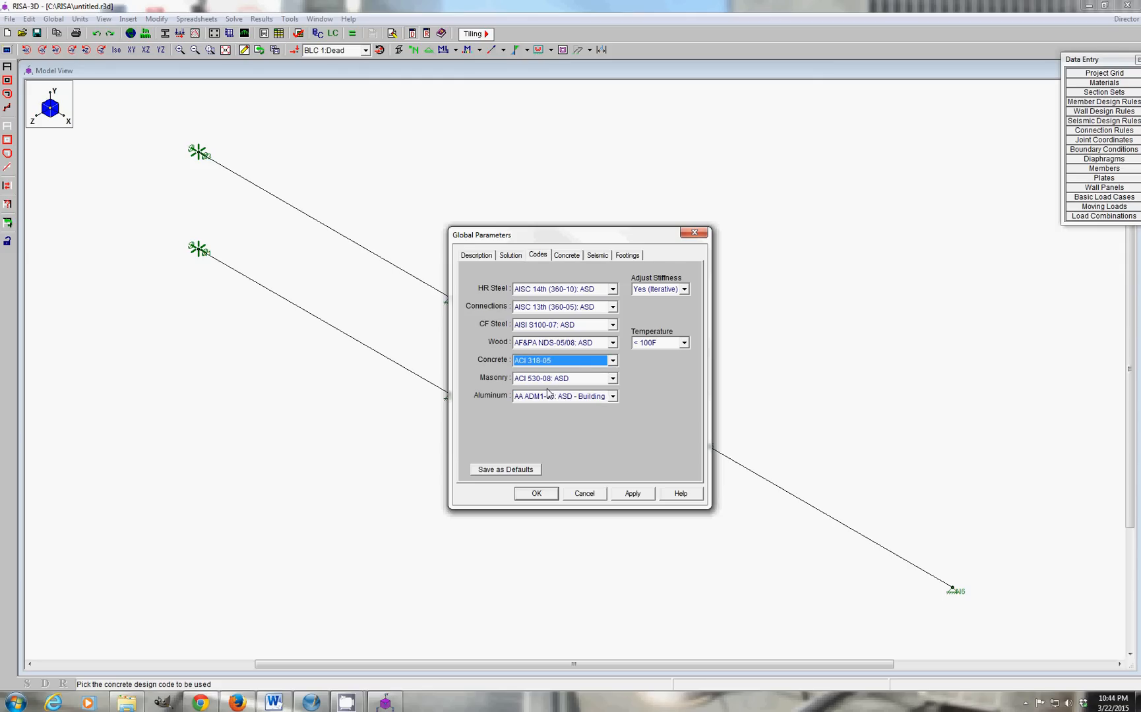
click(633, 497)
Check the solution and description parameters, accept the global parameters and dismiss the warning log.
click(509, 256)
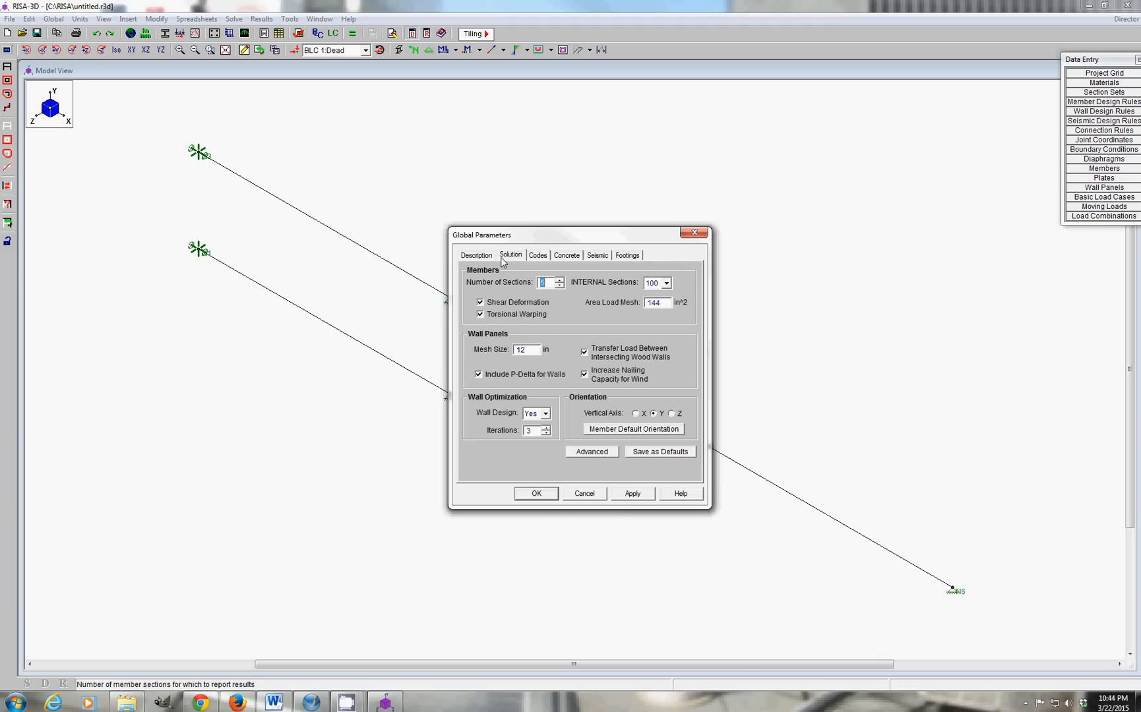
click(476, 257)
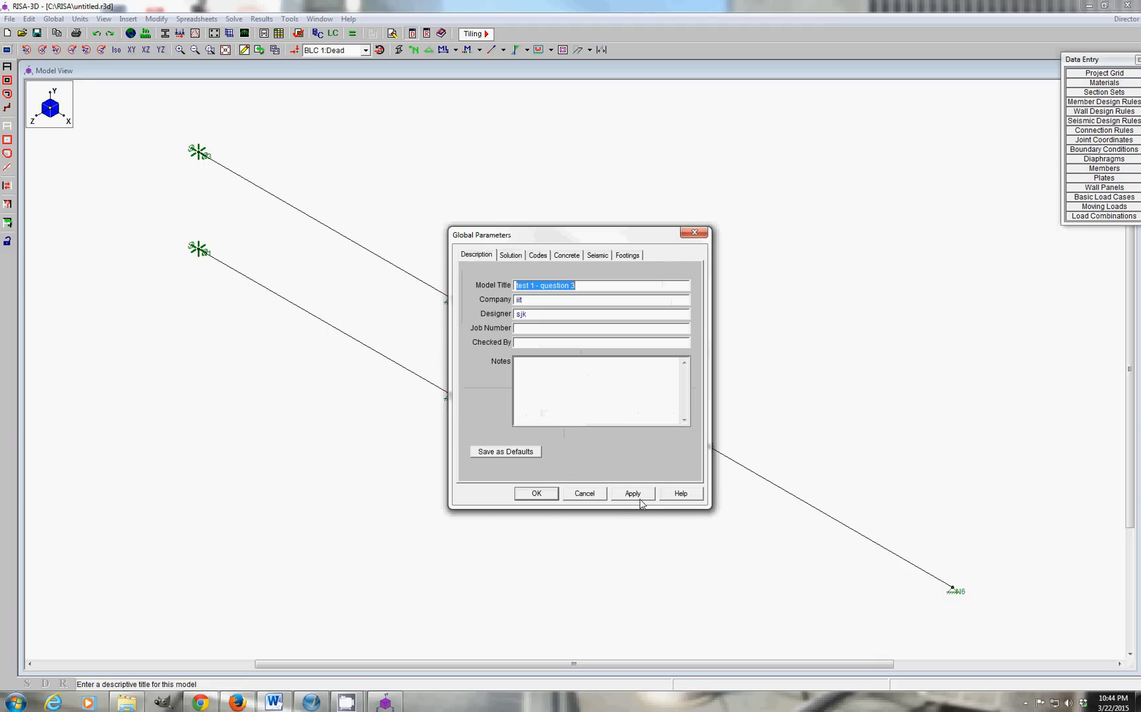
click(549, 495)
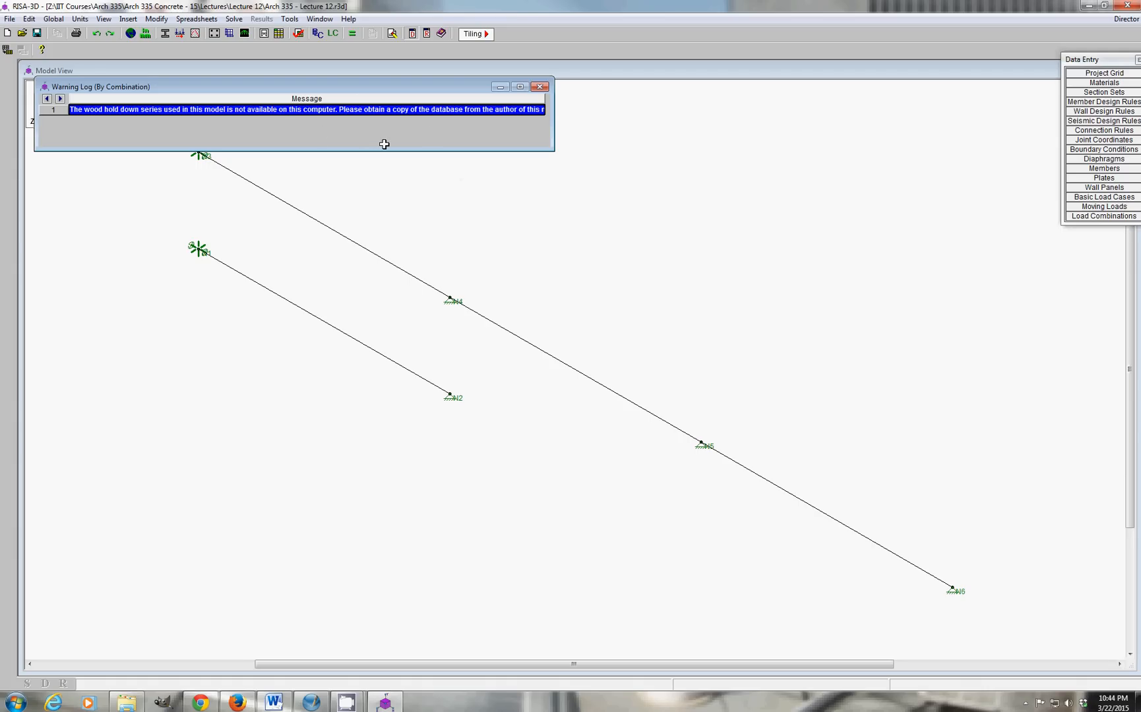
click(541, 87)
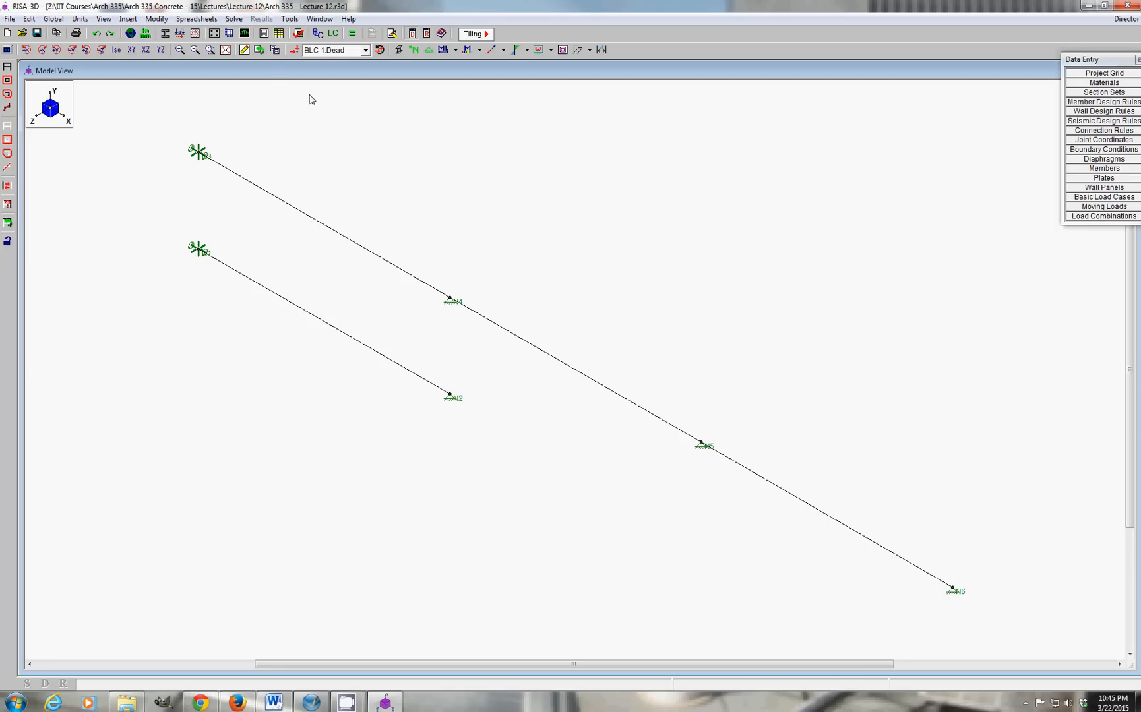
Review the model's concrete material properties, including the compressive strength of each mix, and close the spreadsheet.
click(202, 21)
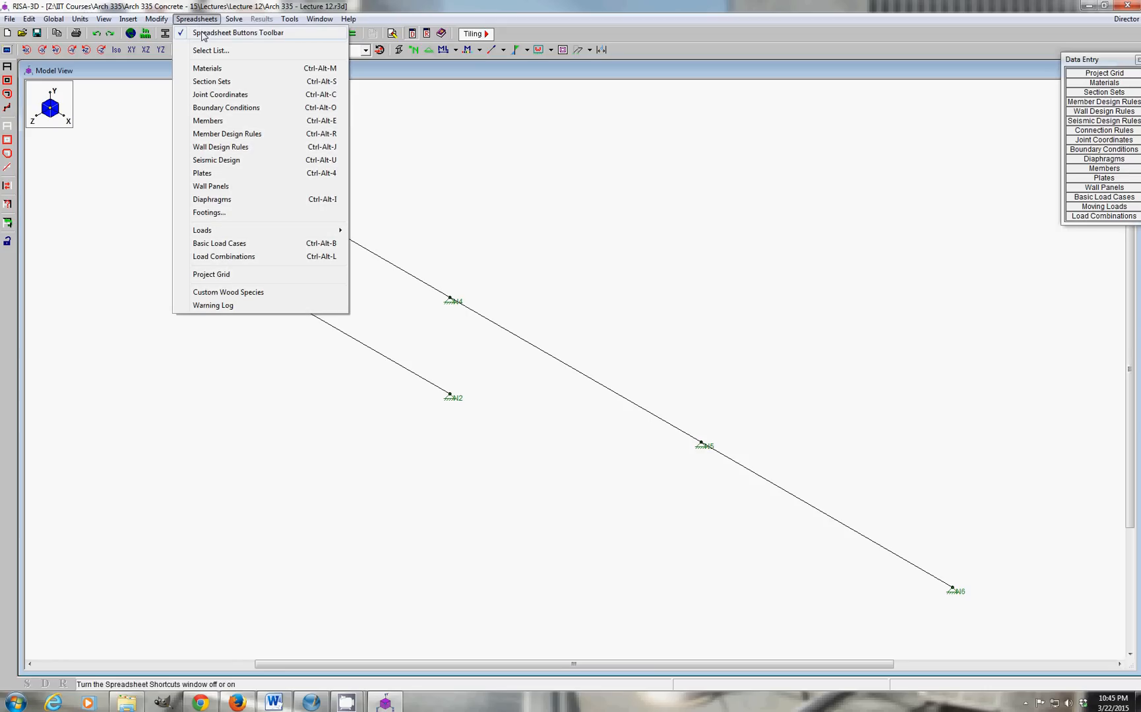
click(207, 69)
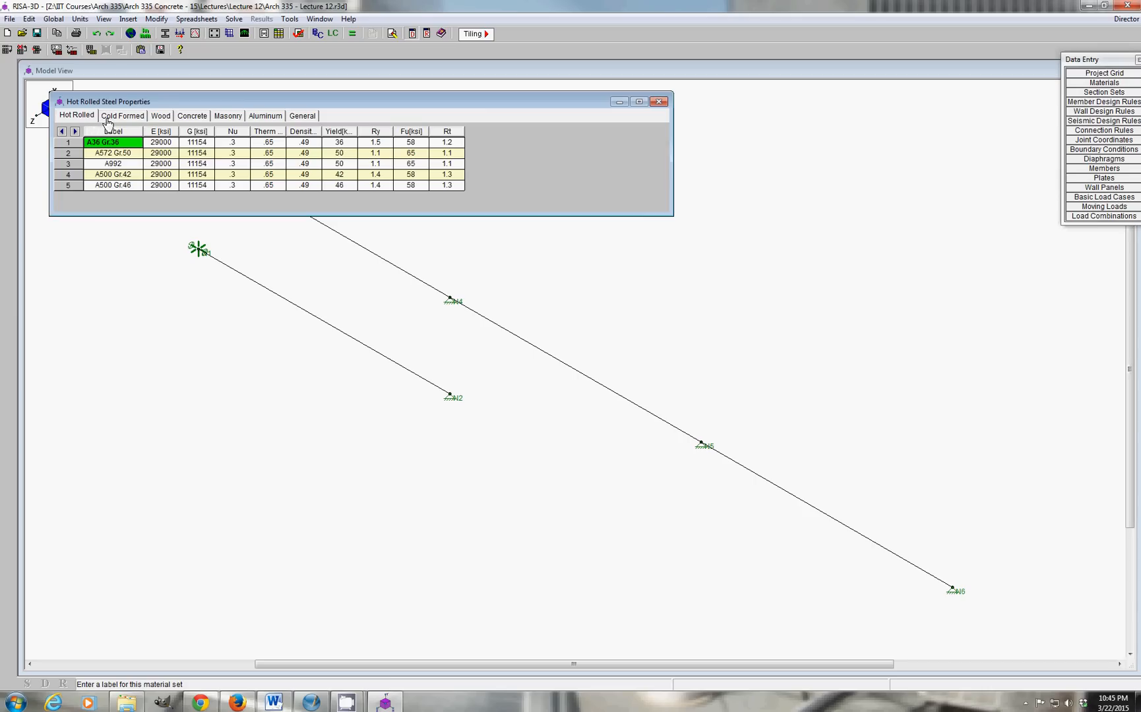
click(192, 117)
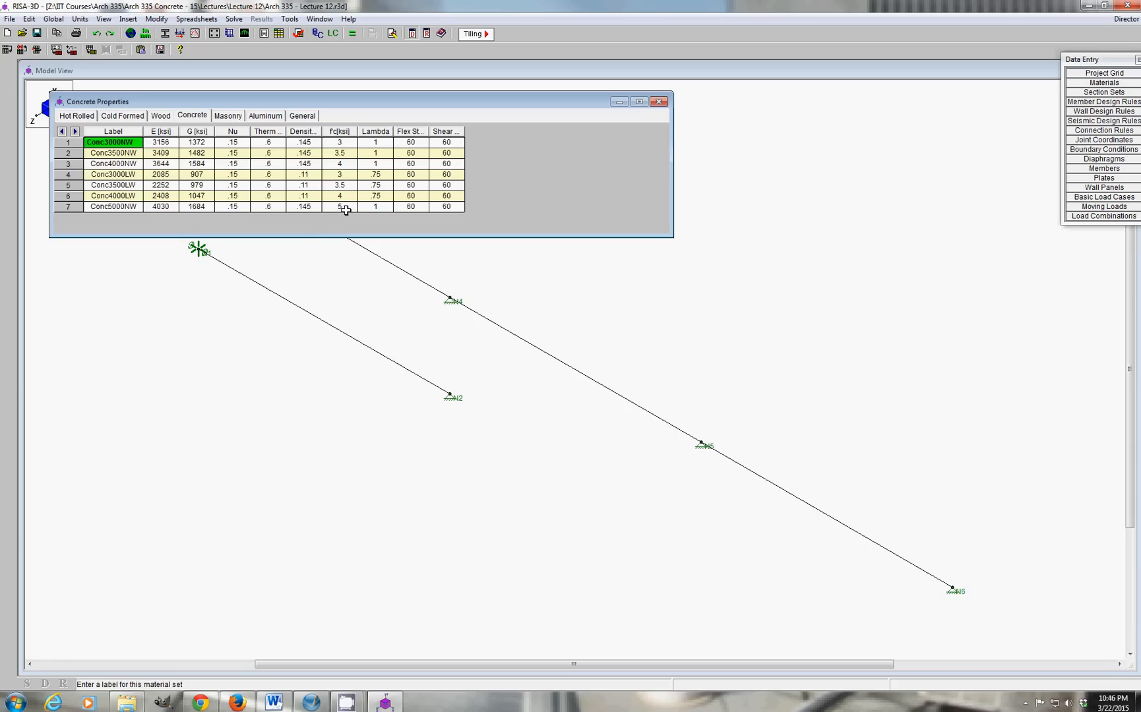
click(660, 101)
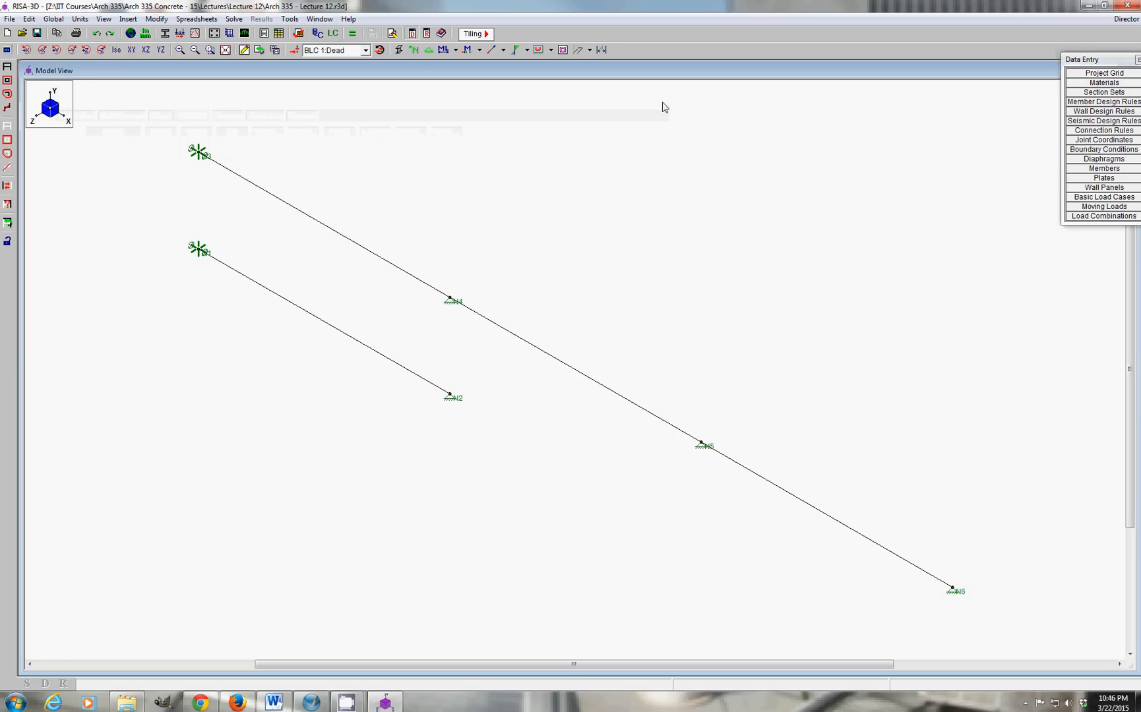
Add a concrete section set labelled BM12x30 below the existing beam sections.
click(195, 20)
click(206, 83)
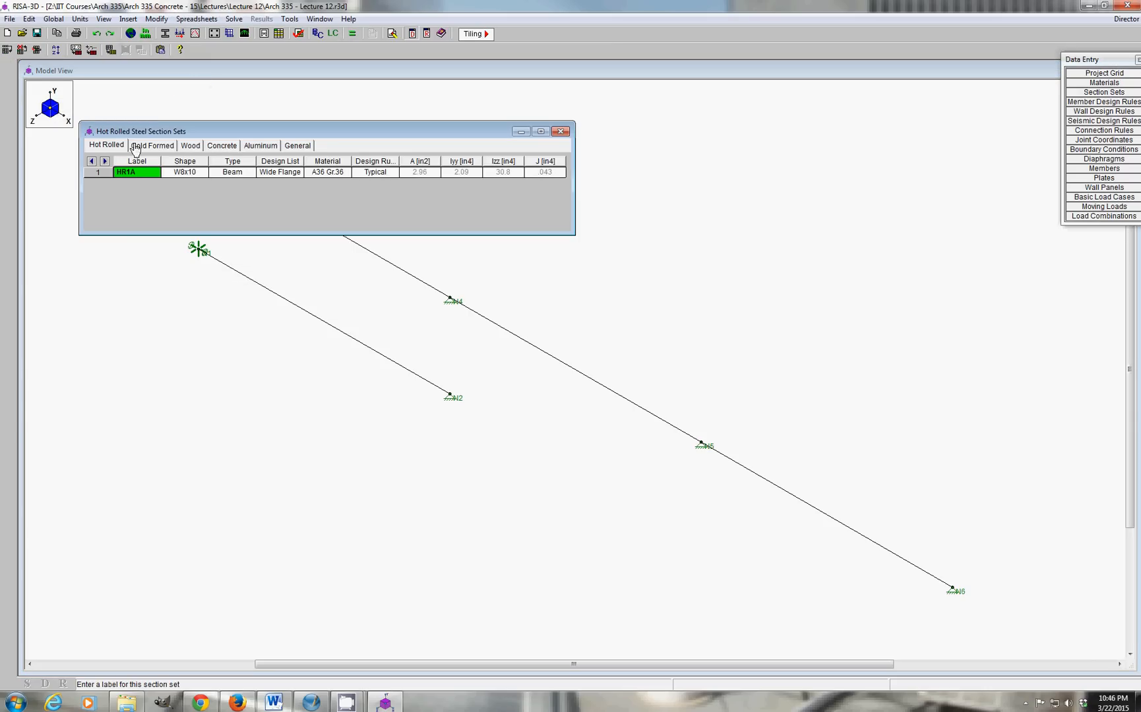
click(142, 146)
click(190, 147)
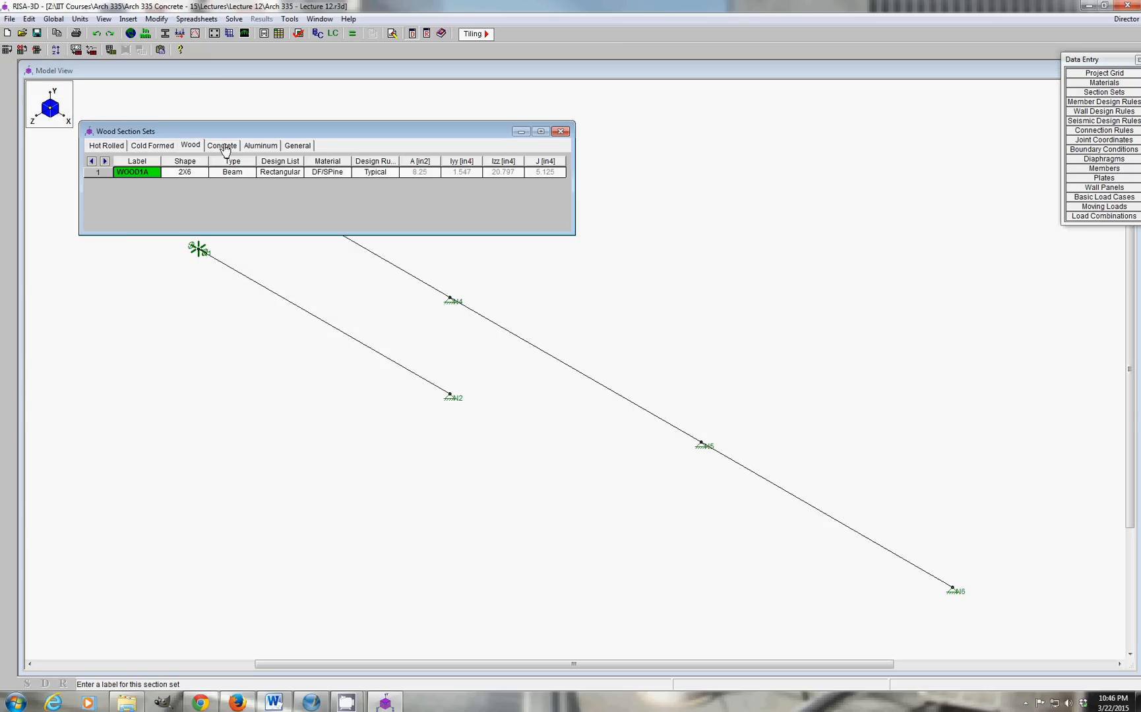
click(222, 146)
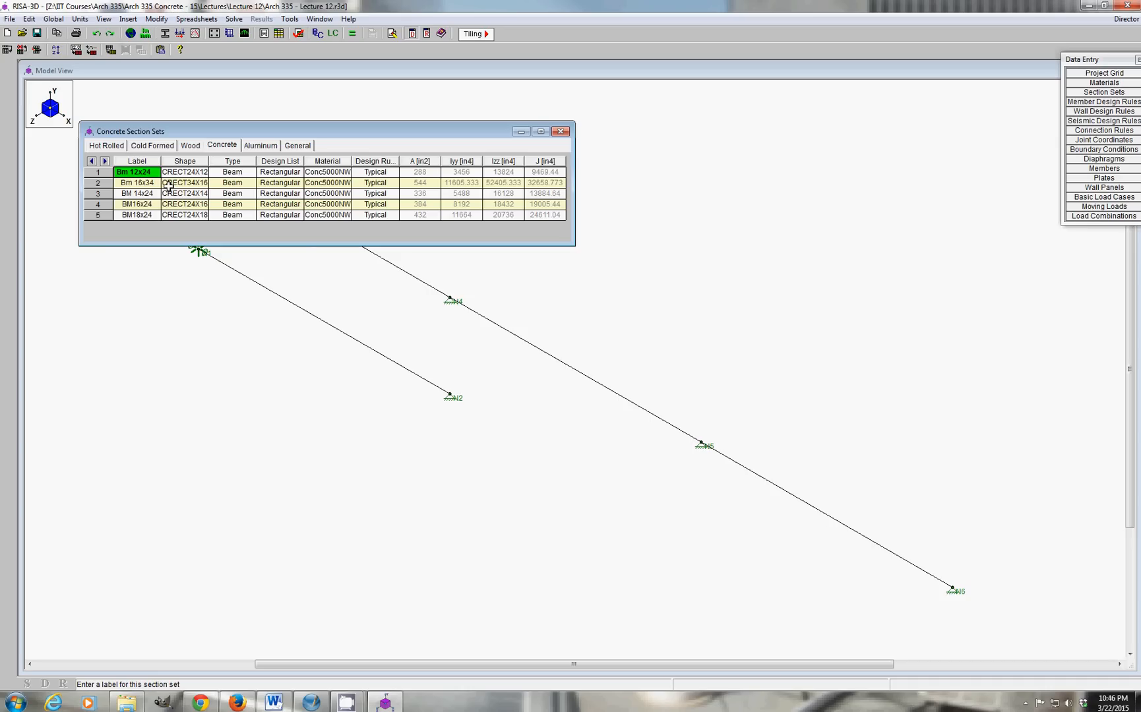
click(135, 215)
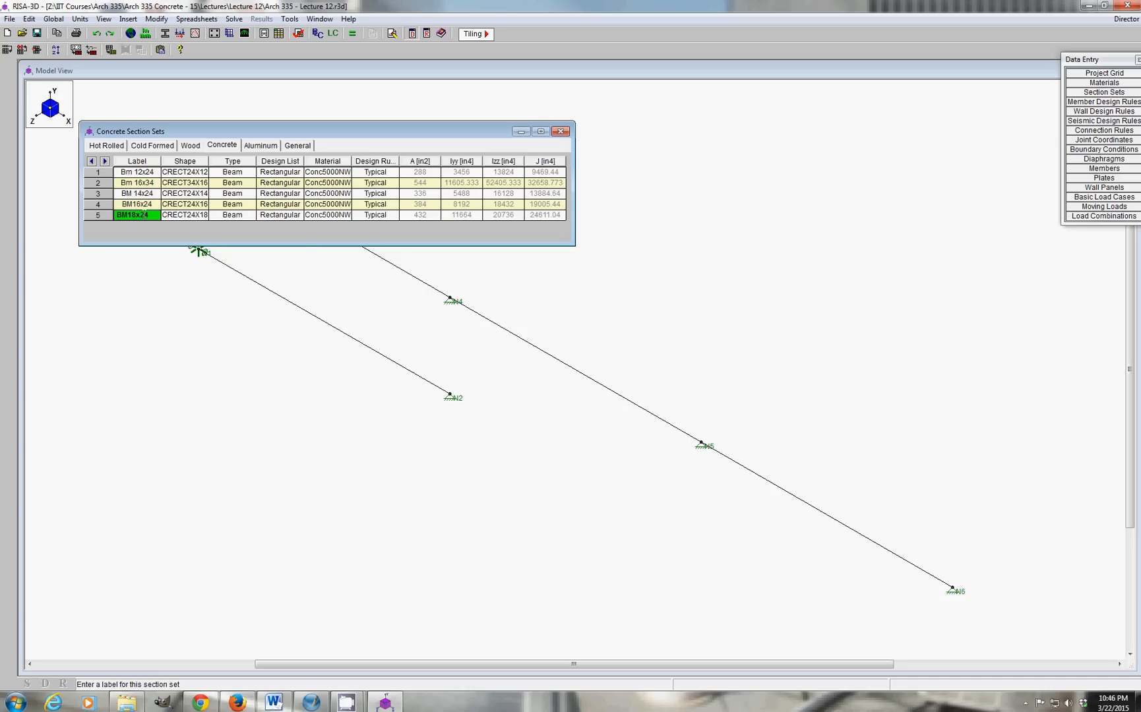
key(Down)
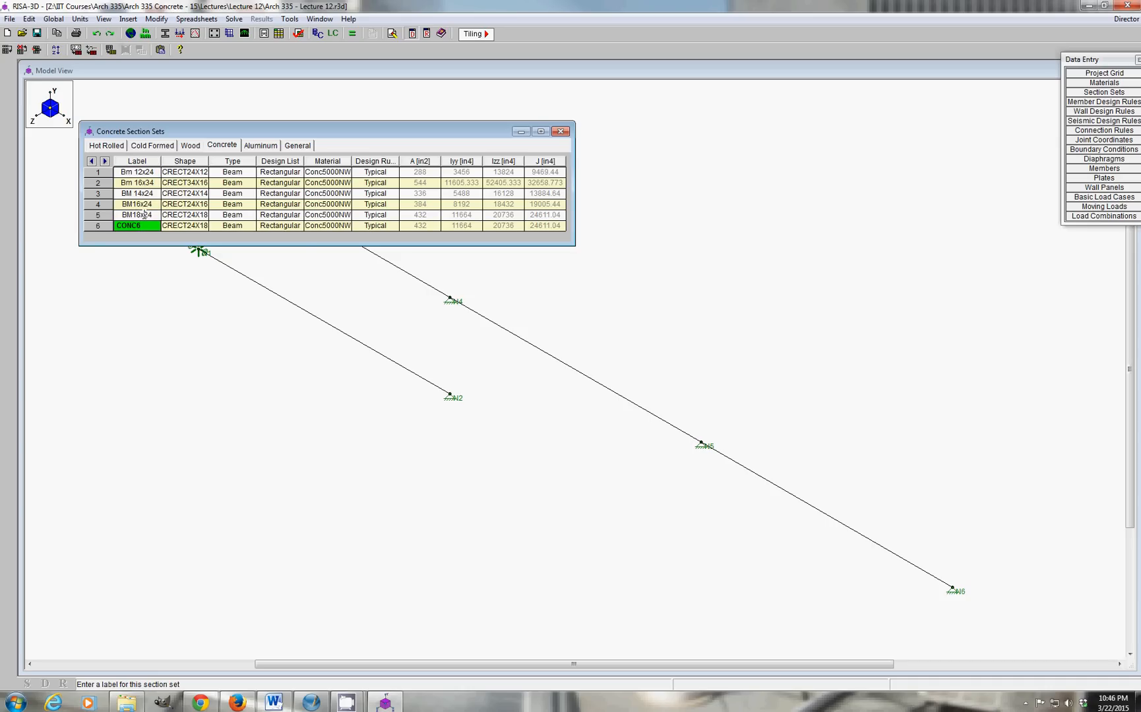
text(BM12x30)
Set the width of the BM12x30 section's rectangular concrete shape to 12 in.
click(185, 226)
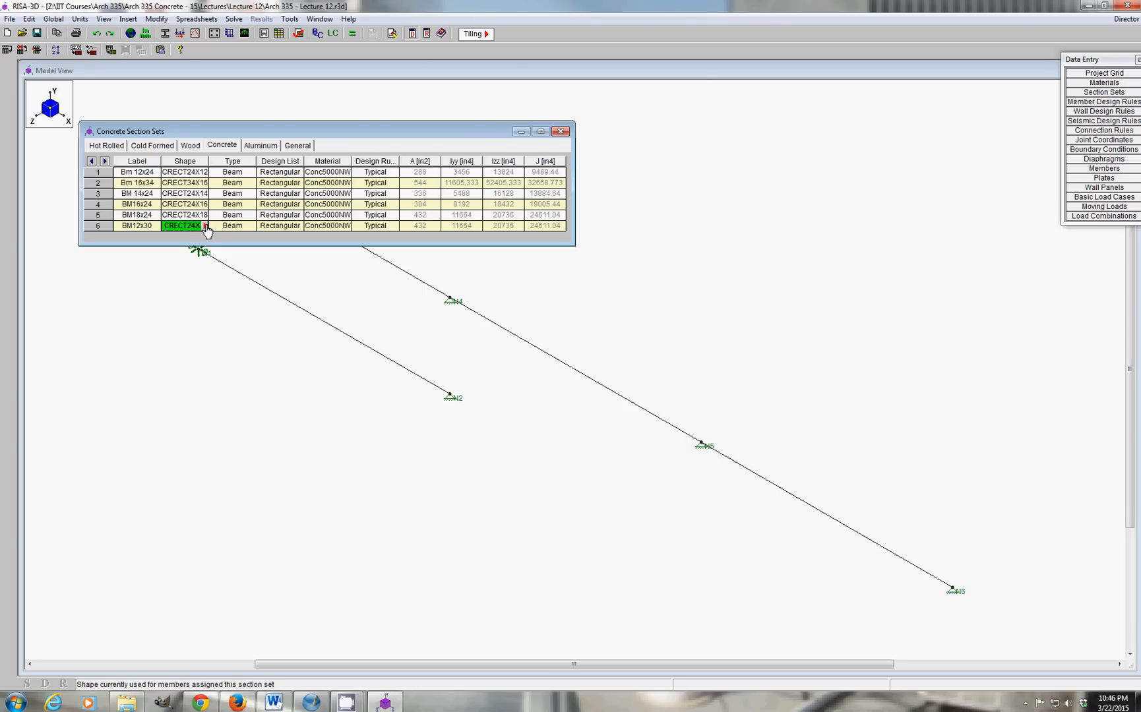
click(205, 226)
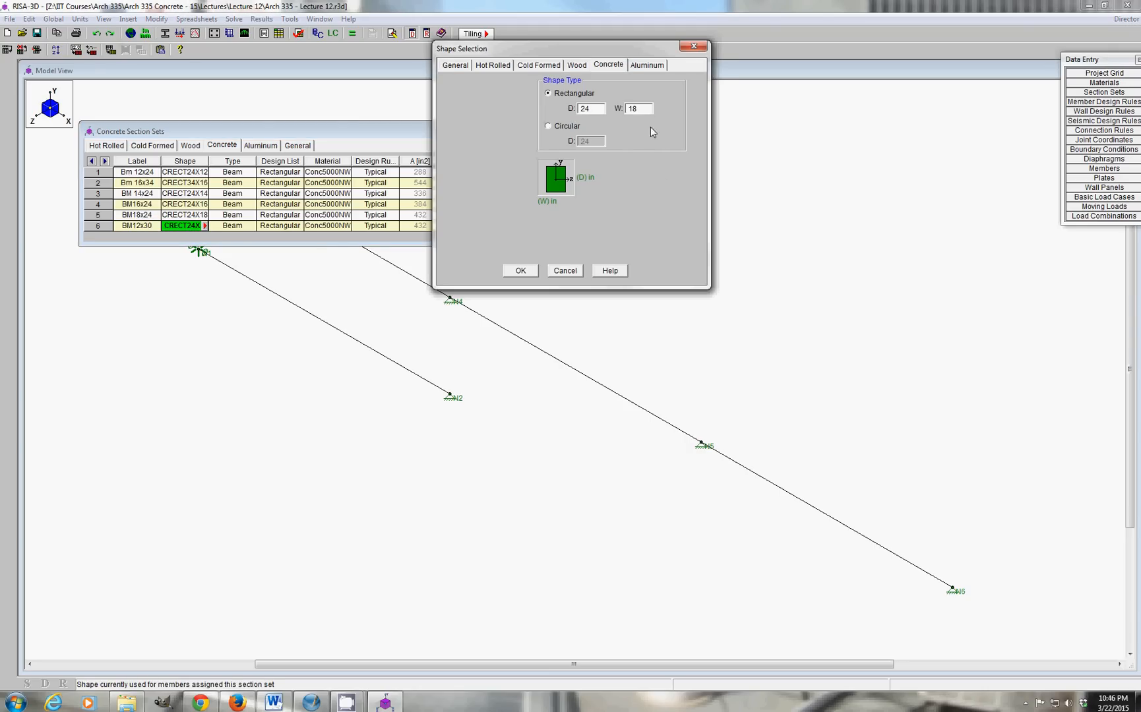
key(BackSpace)
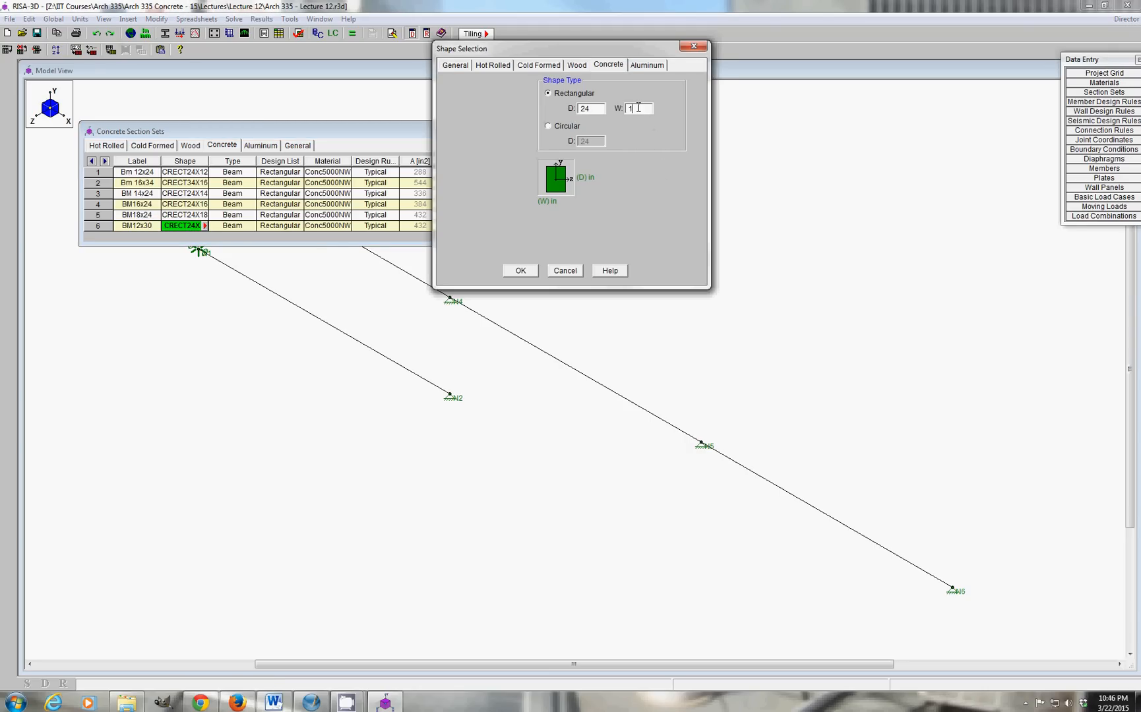
text(12)
key(BackSpace)
key(BackSpace)
text(2)
click(520, 272)
Choose Beam as the BM12x30 section's member type and check its material and design rule choices.
click(252, 227)
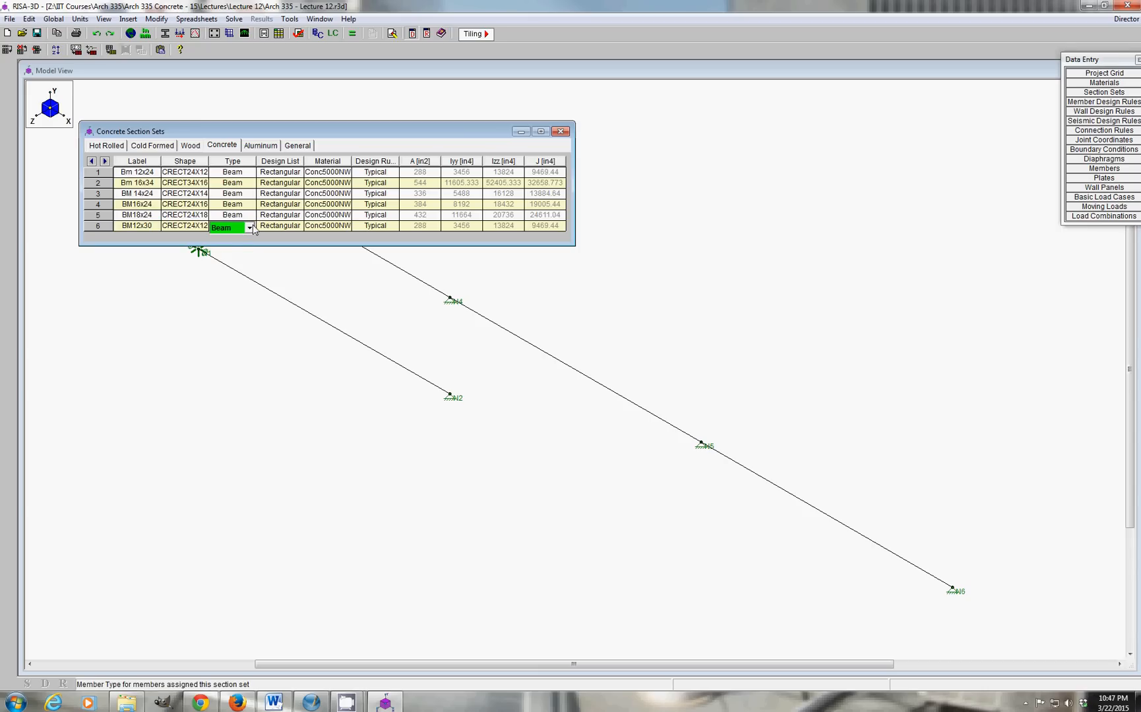
click(251, 227)
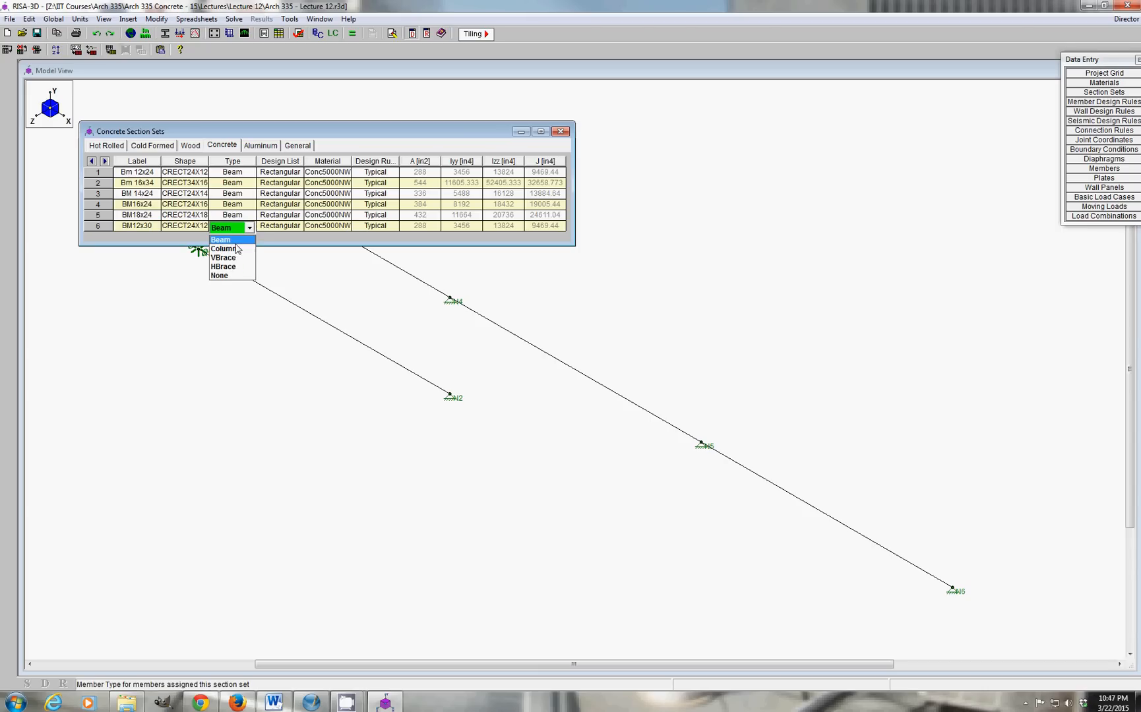
click(237, 240)
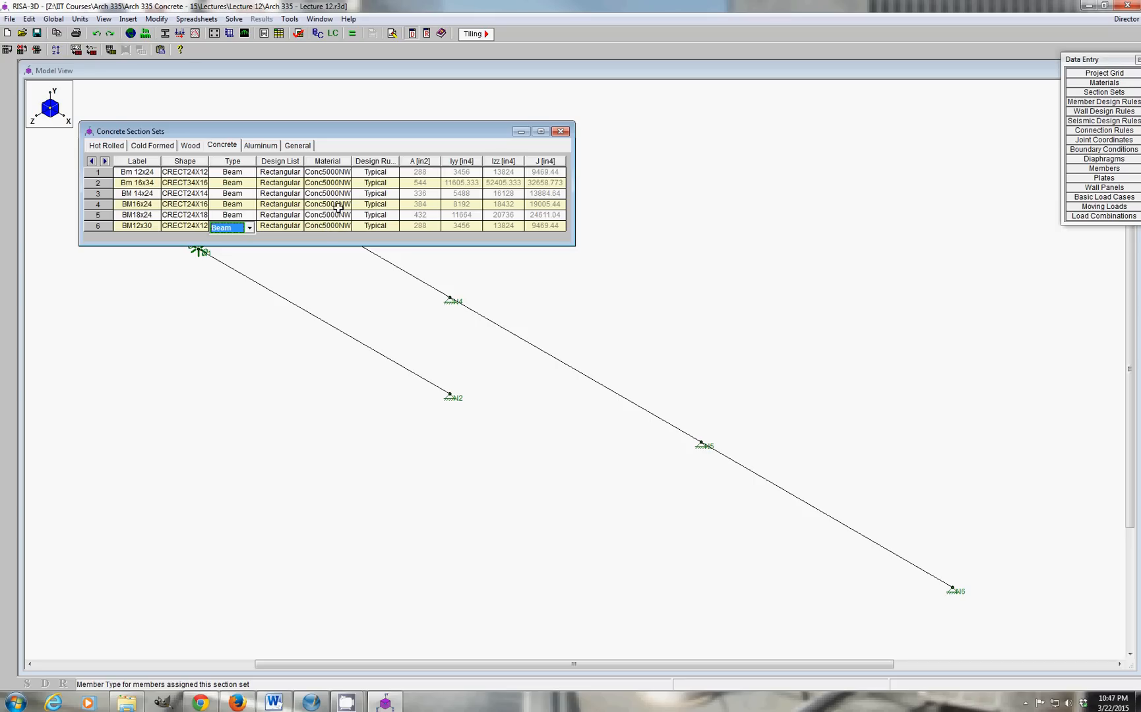
click(328, 227)
click(344, 227)
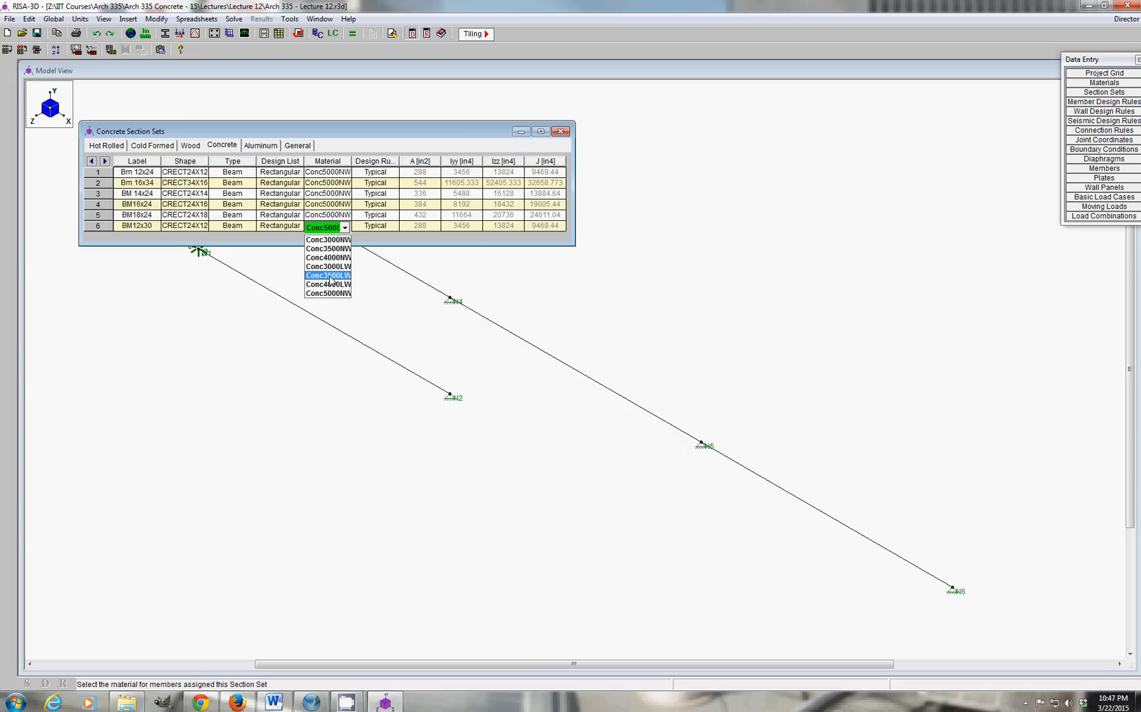
click(361, 226)
click(360, 226)
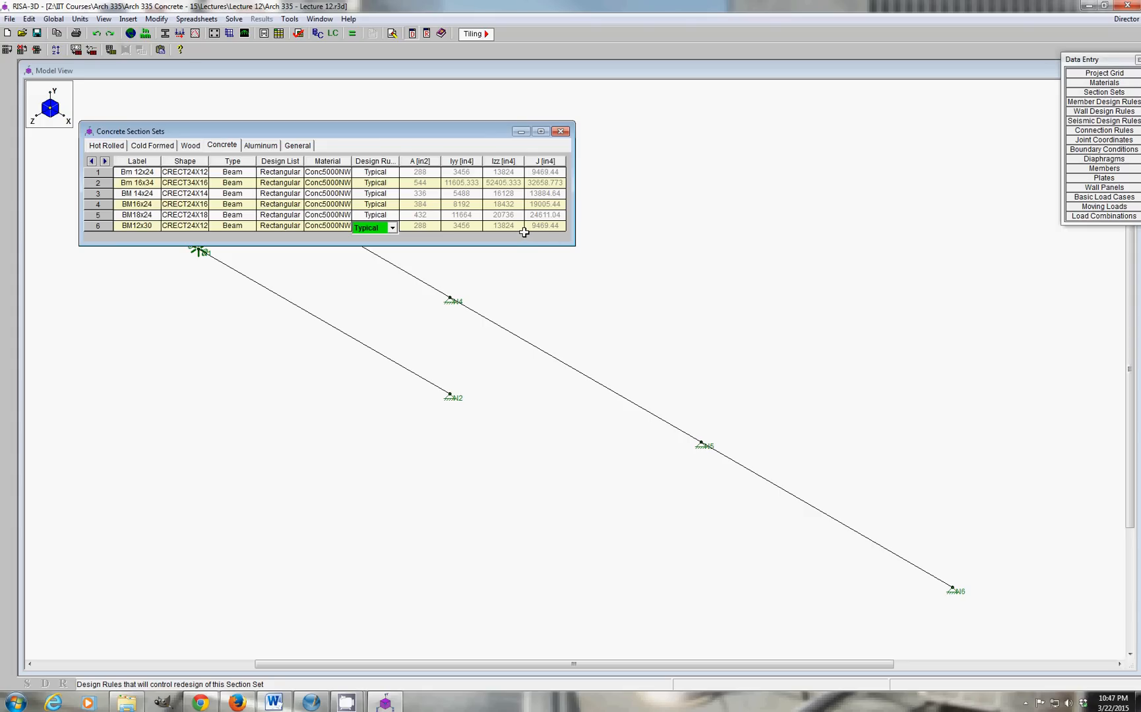
click(143, 228)
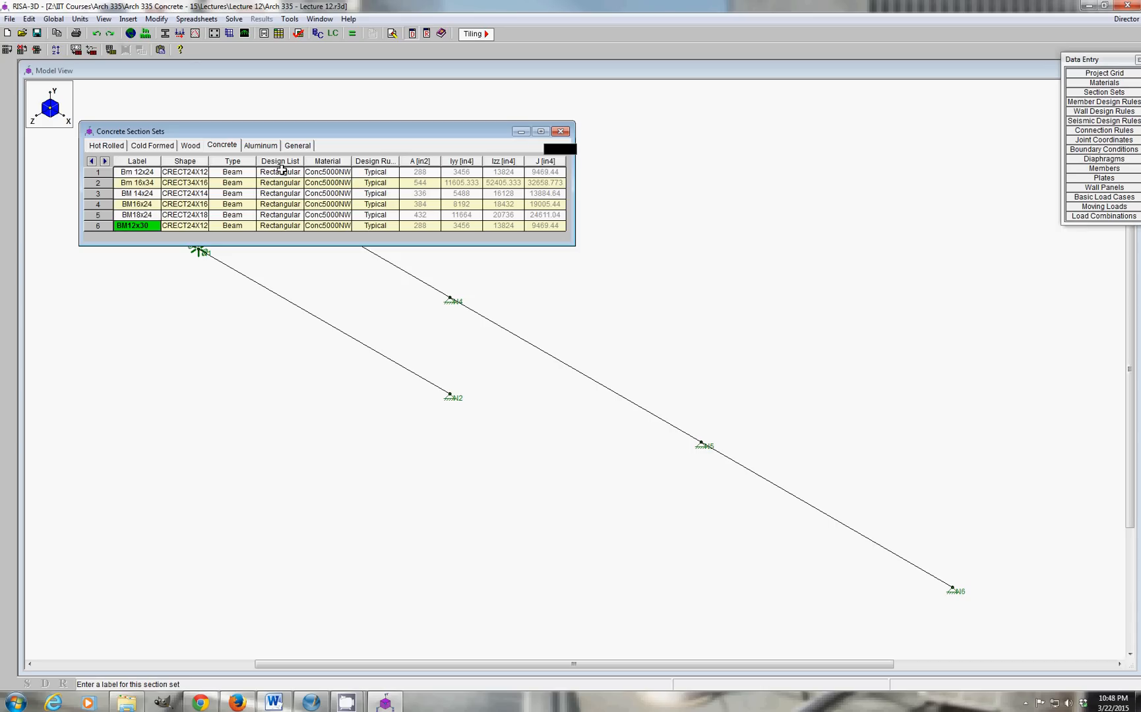
Read the help topic on section sets, and close both the help and the section sets spreadsheet.
right_click(370, 144)
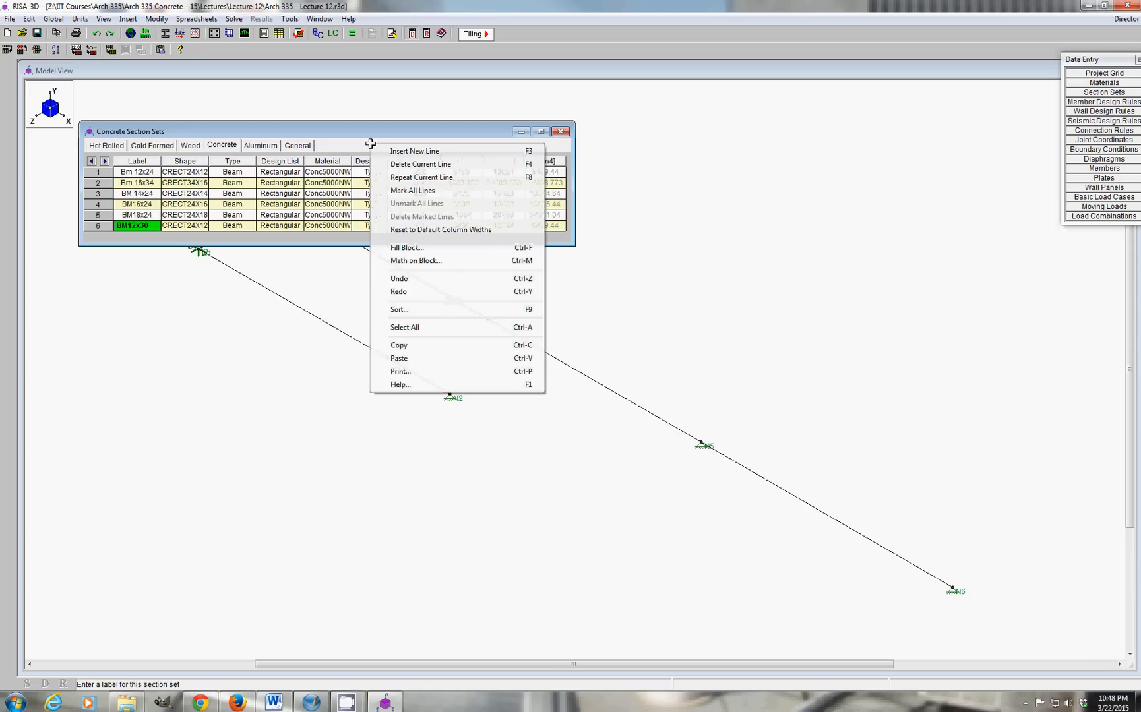
click(400, 385)
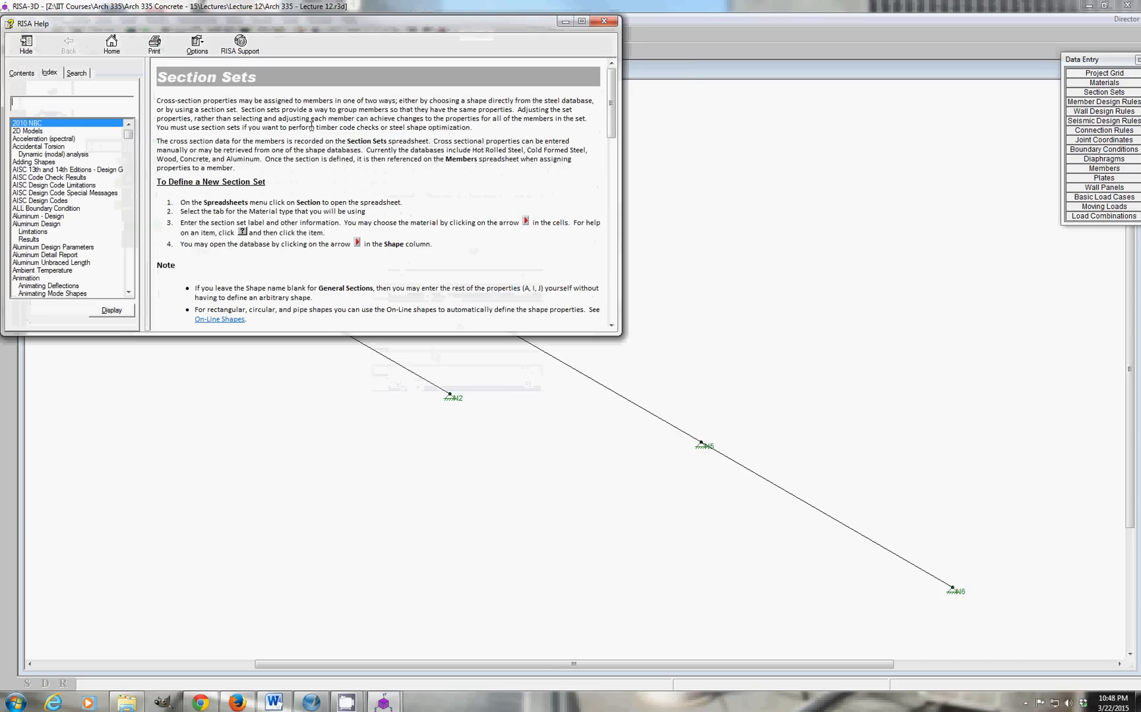
drag(613, 101, 614, 167)
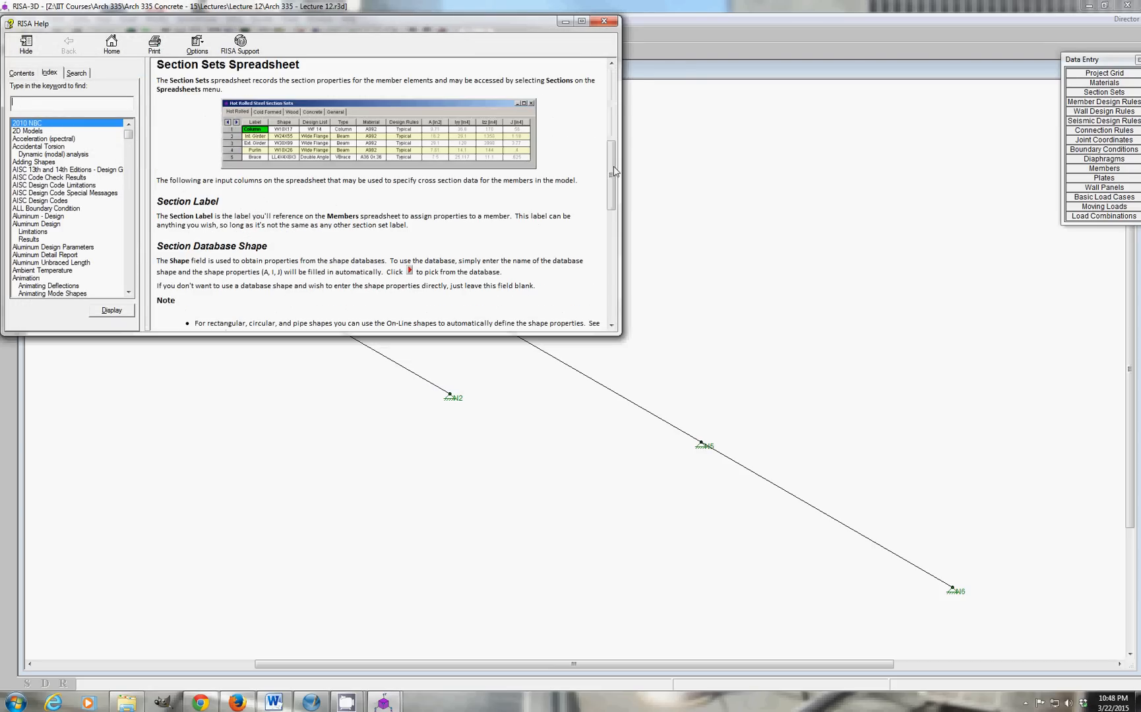
scroll(615, 171, down, 6)
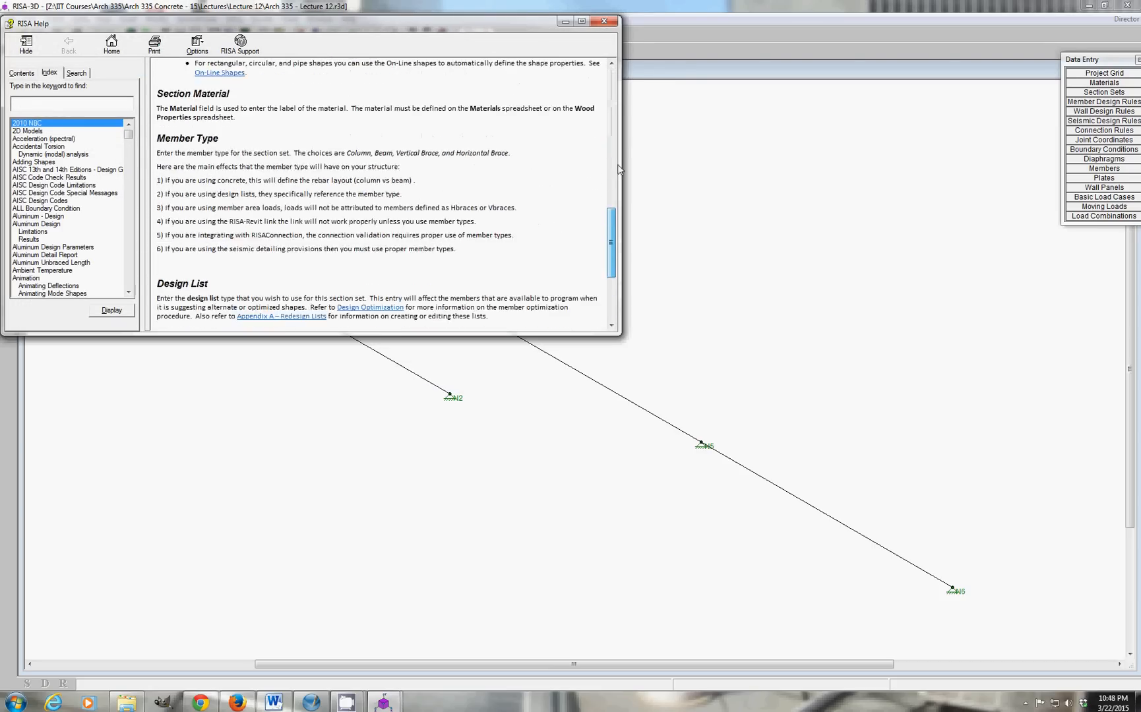
scroll(619, 170, up, 6)
click(607, 22)
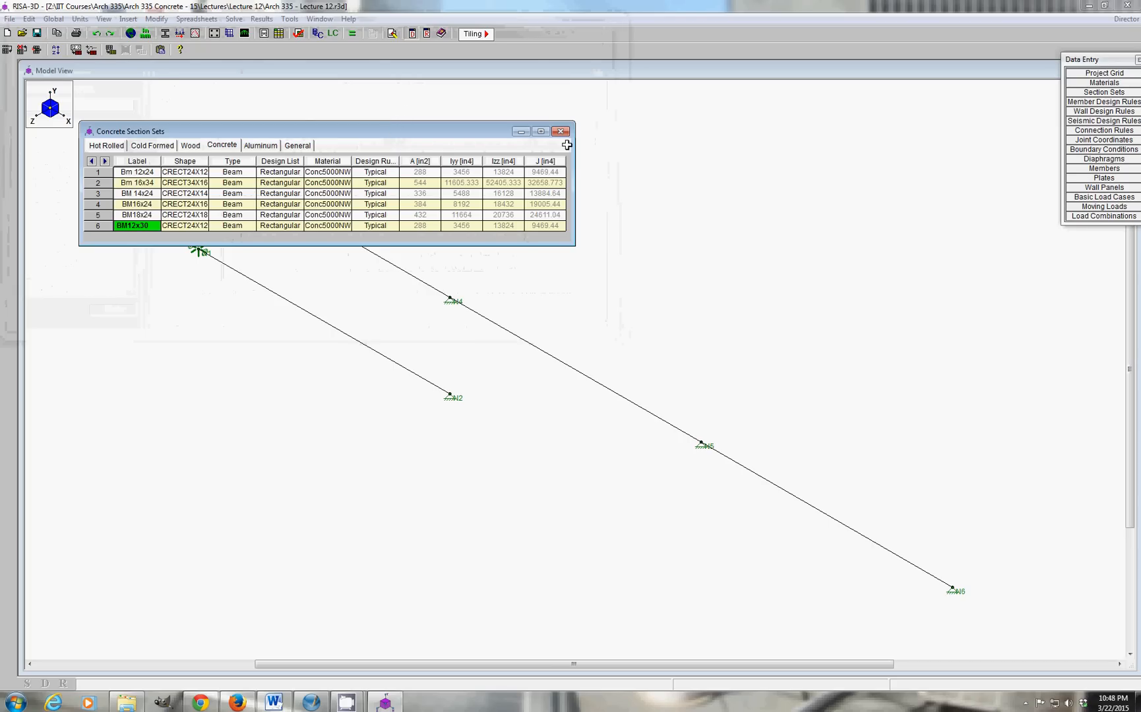
click(565, 134)
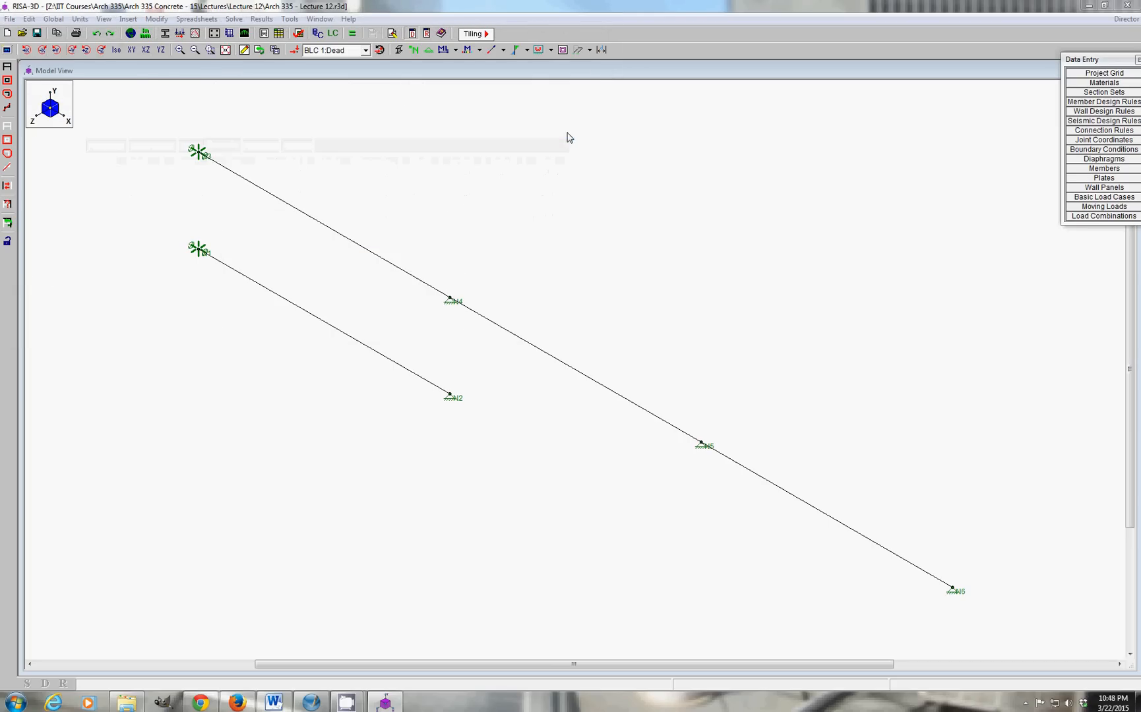
Search the program help for "local axis" and look through the listed topics.
click(349, 19)
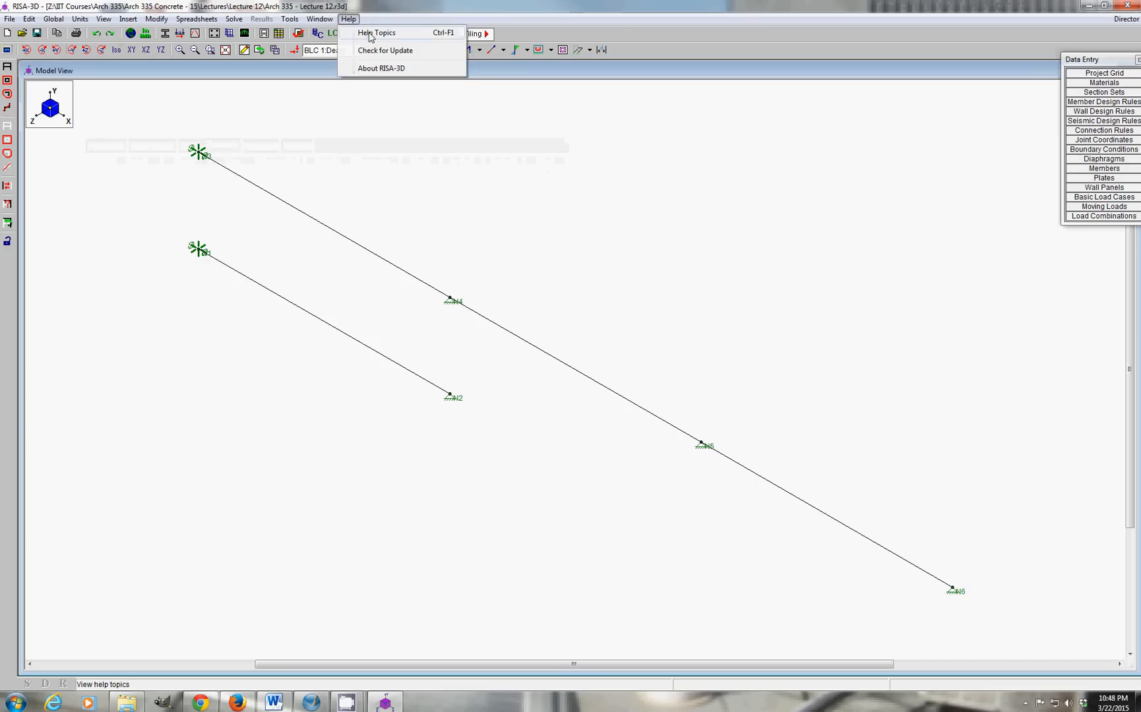
click(369, 31)
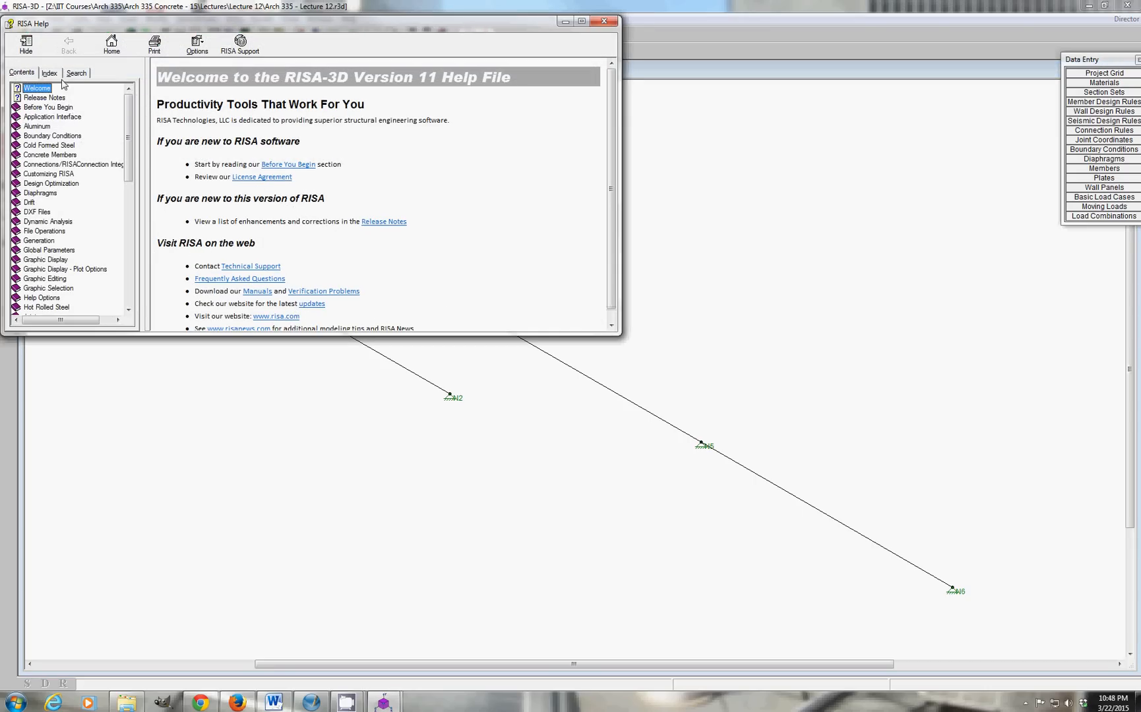
click(74, 74)
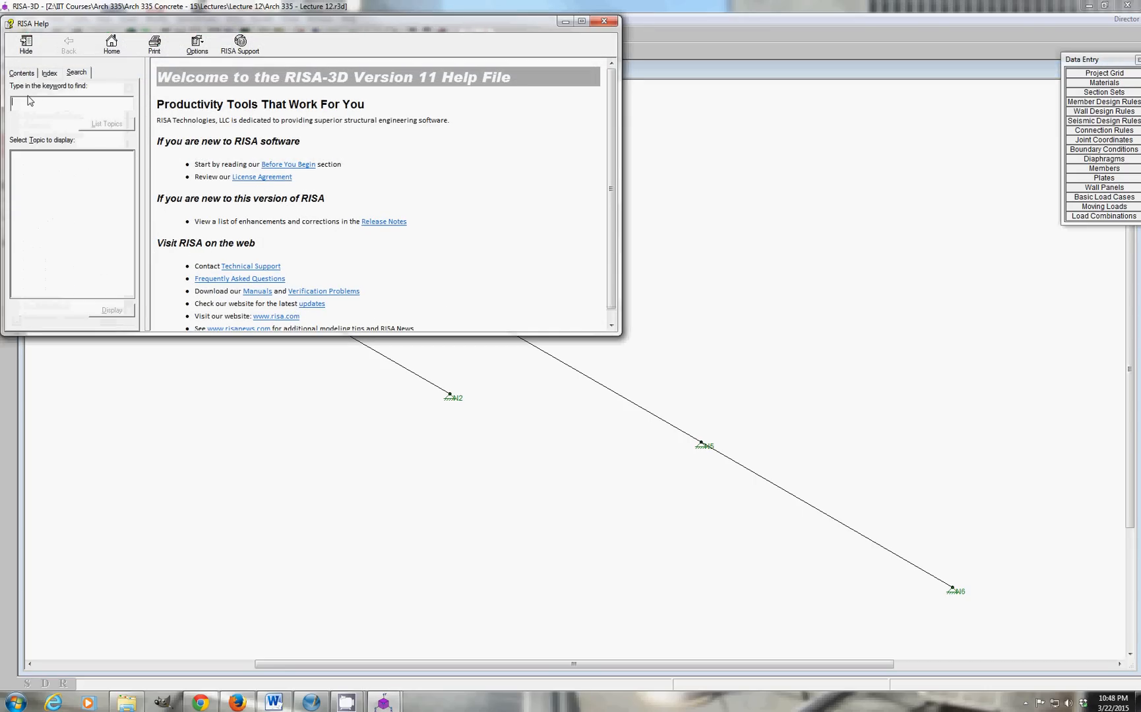
text(local)
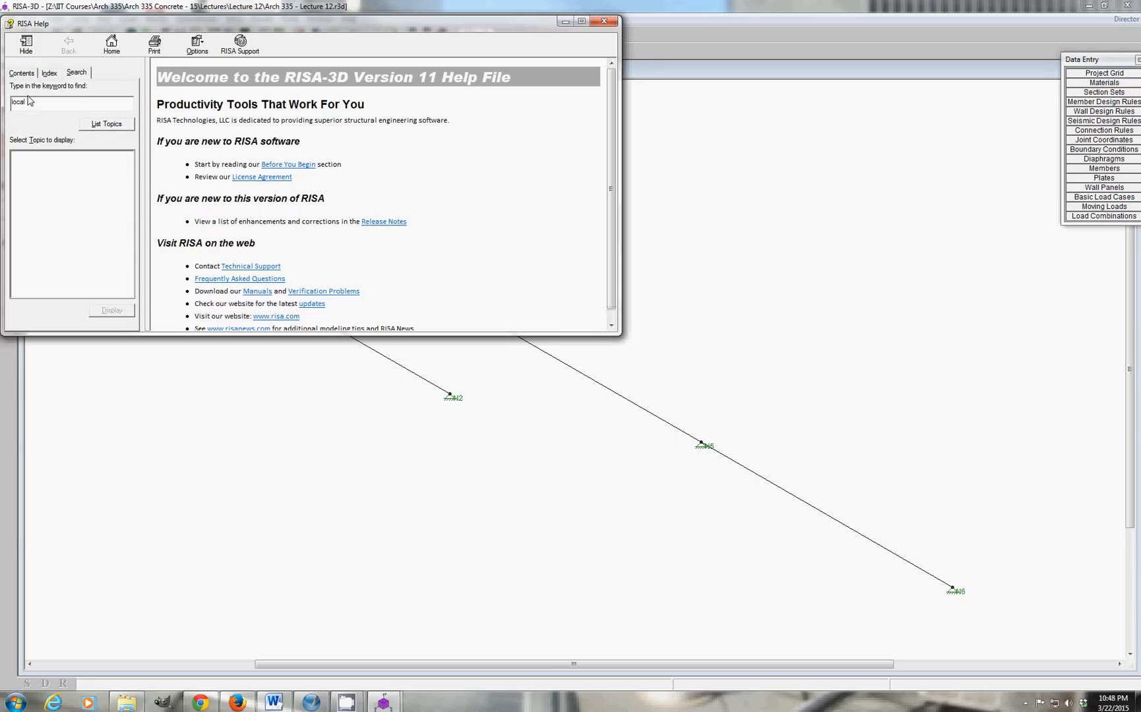
text( axis)
key(Return)
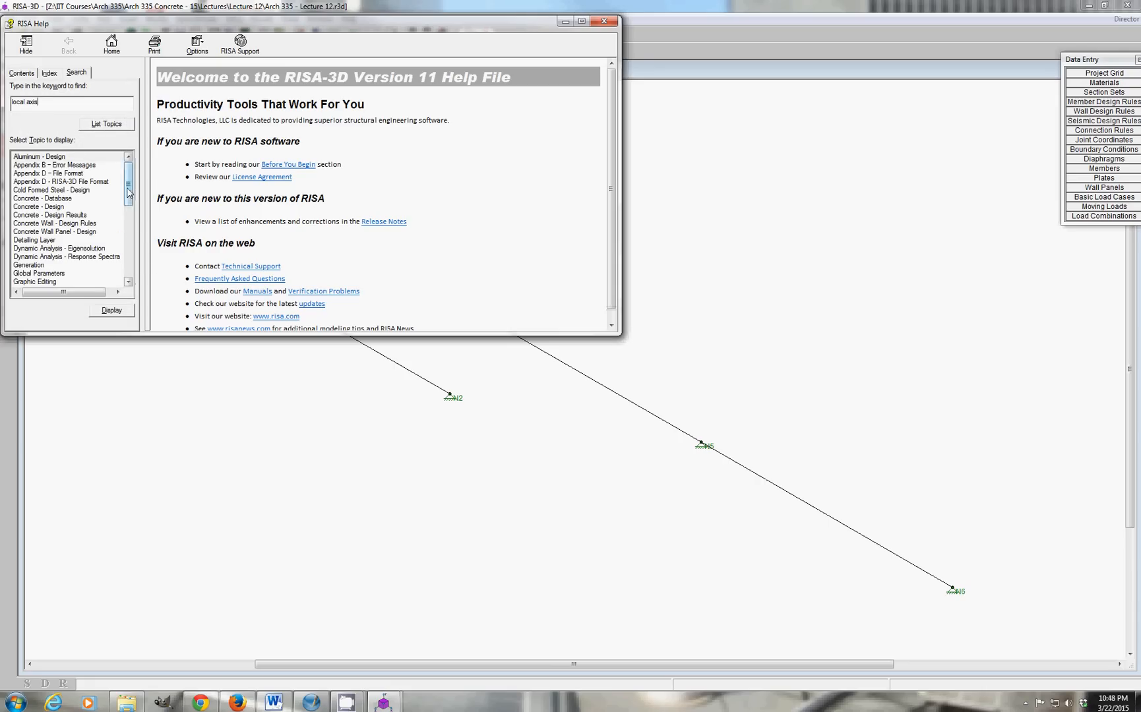
drag(128, 192, 128, 239)
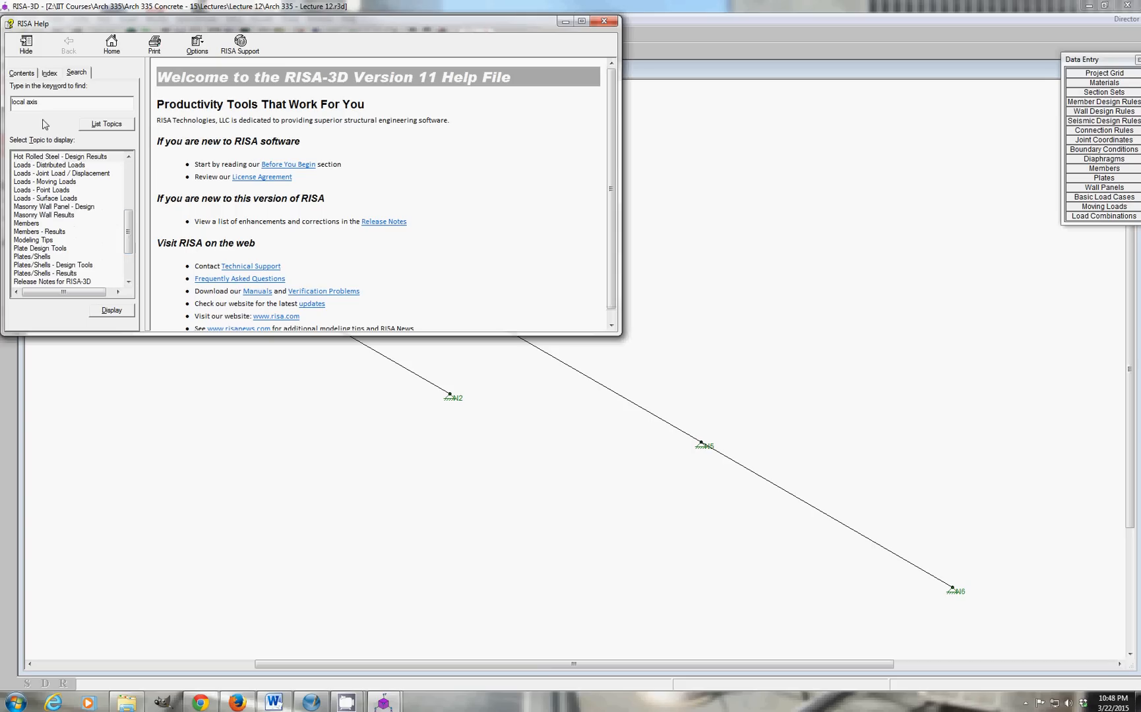
Look up "local" in the help index and display the Members topic listed for the Local Axes Members entry.
click(49, 74)
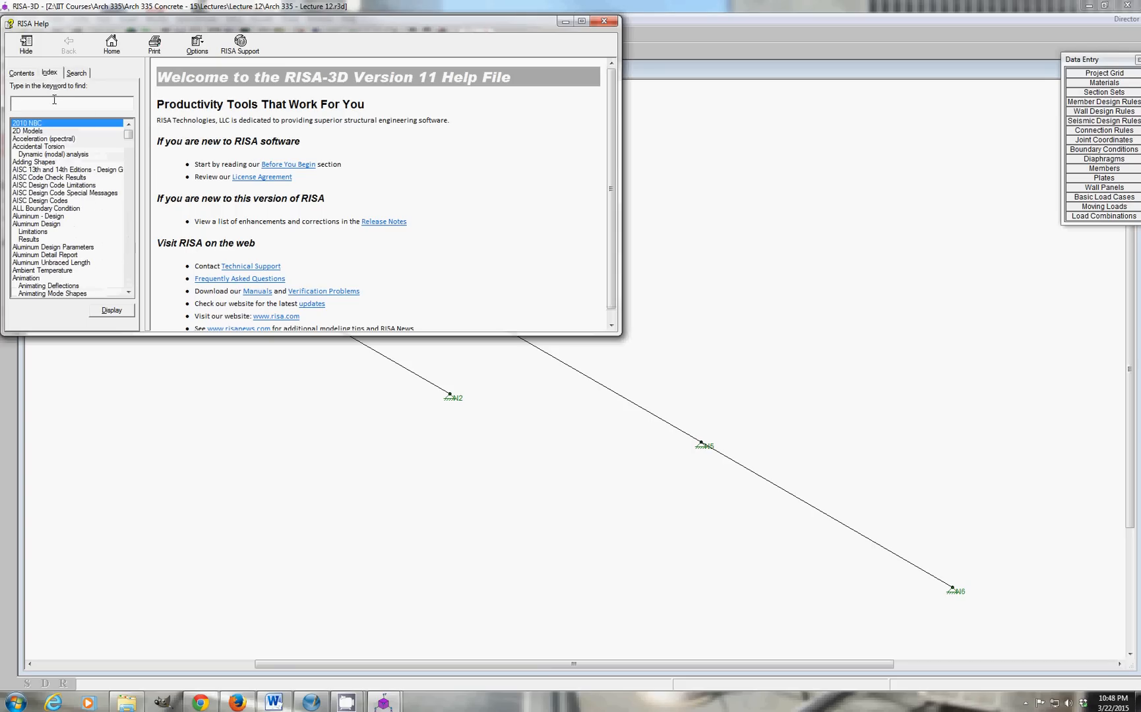
text(local)
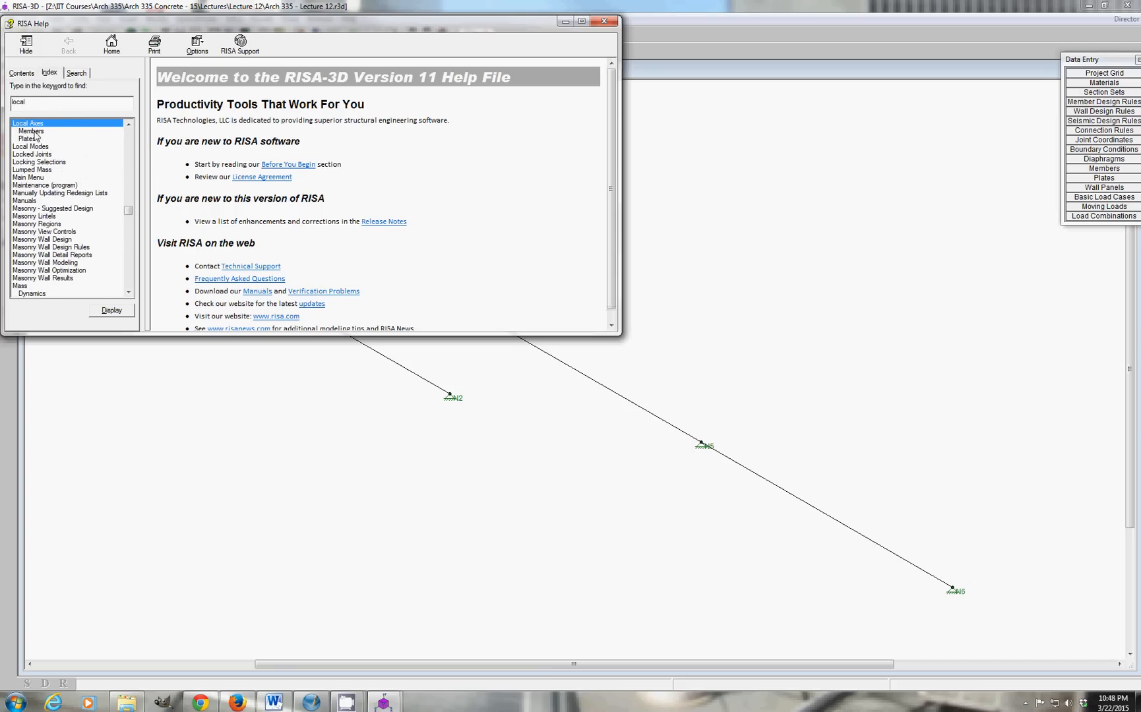
click(35, 132)
double_click(33, 132)
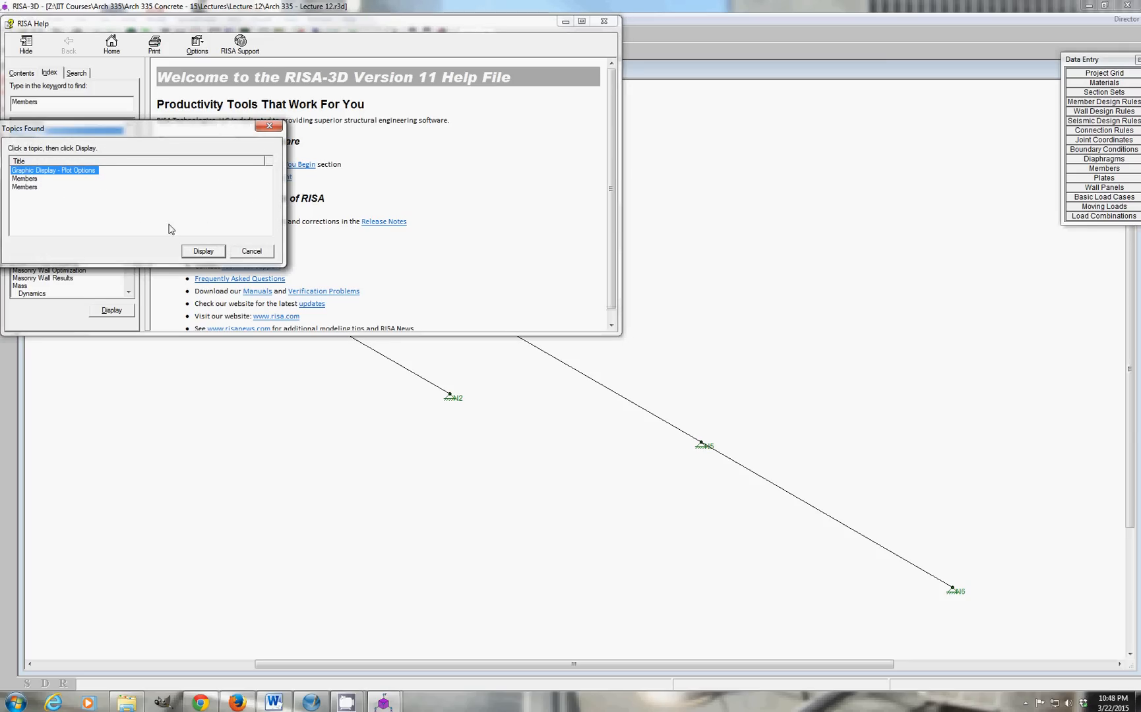
click(23, 179)
click(200, 253)
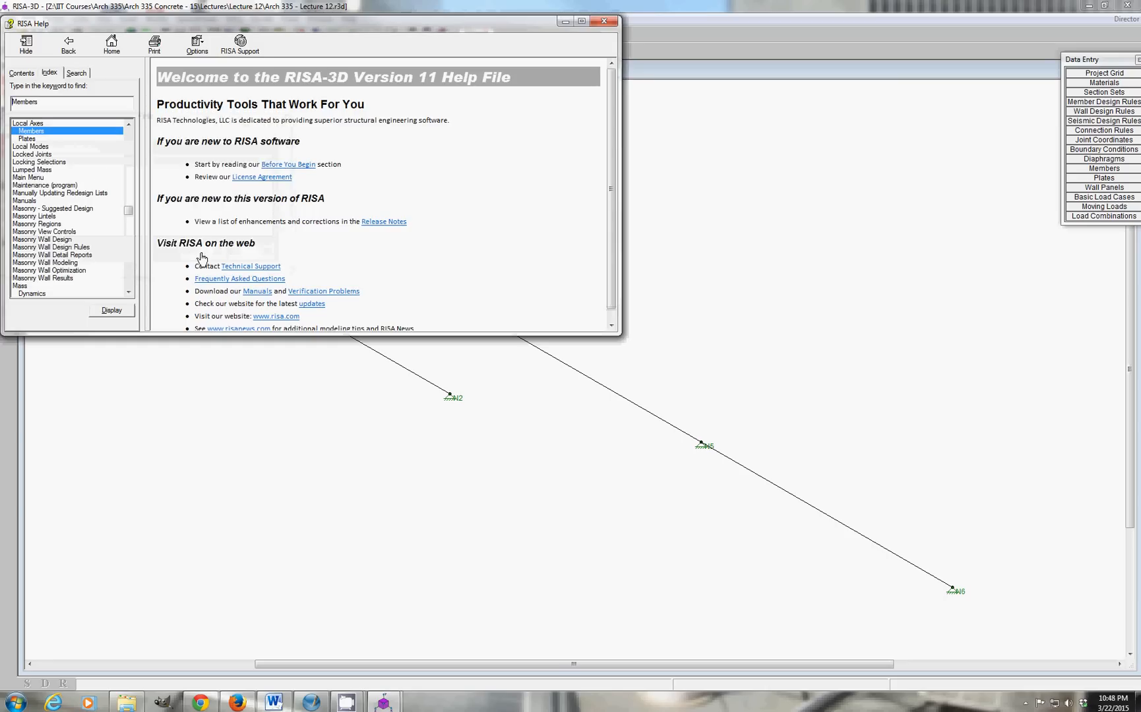
Read the Member Local Axes section and its diagram in the Members help topic, and close the help.
click(612, 260)
click(612, 261)
click(612, 261)
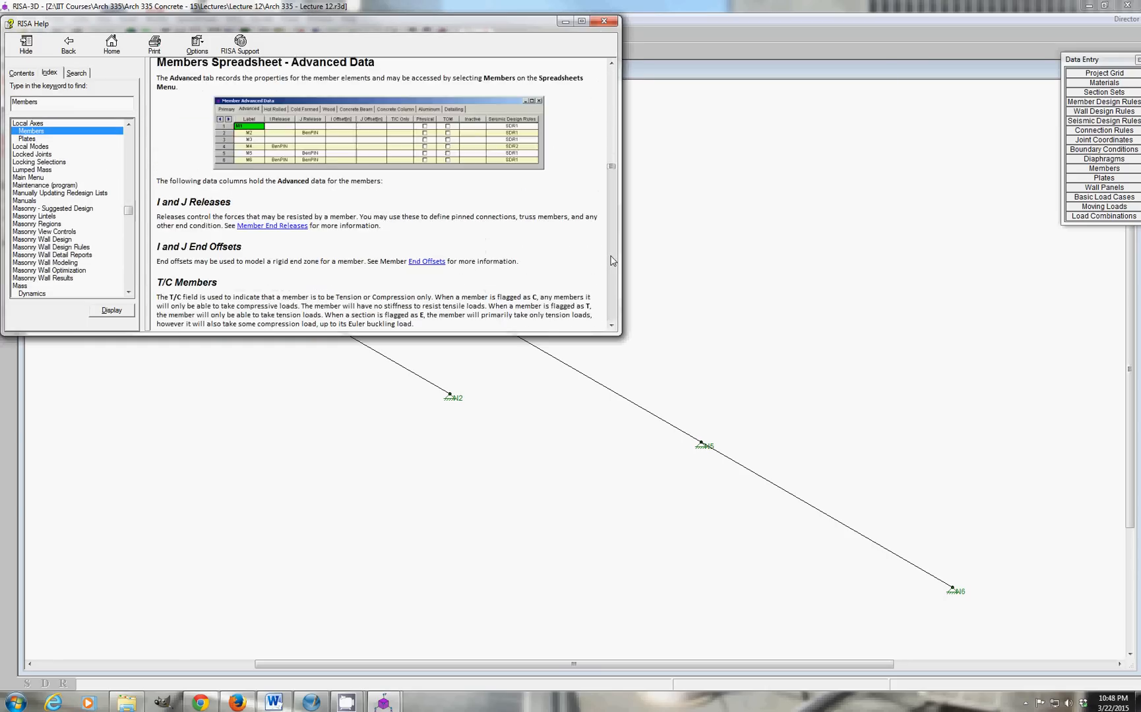
click(612, 260)
click(612, 260)
click(613, 260)
click(612, 260)
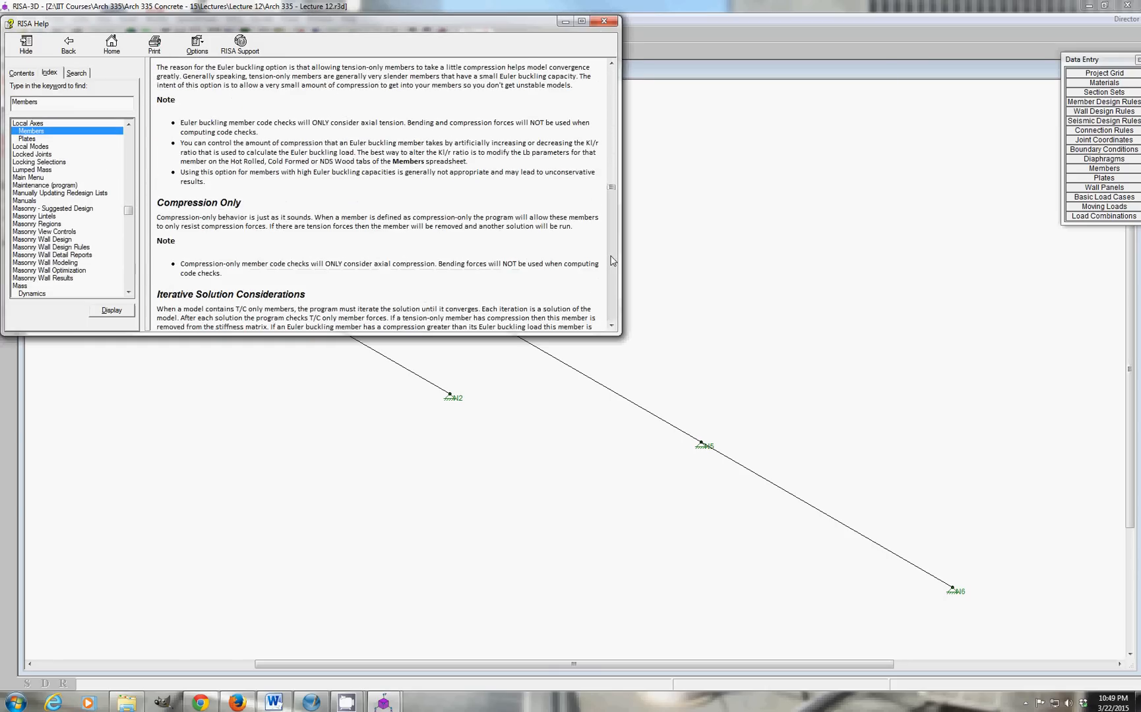
click(612, 261)
click(612, 261)
click(612, 260)
click(612, 260)
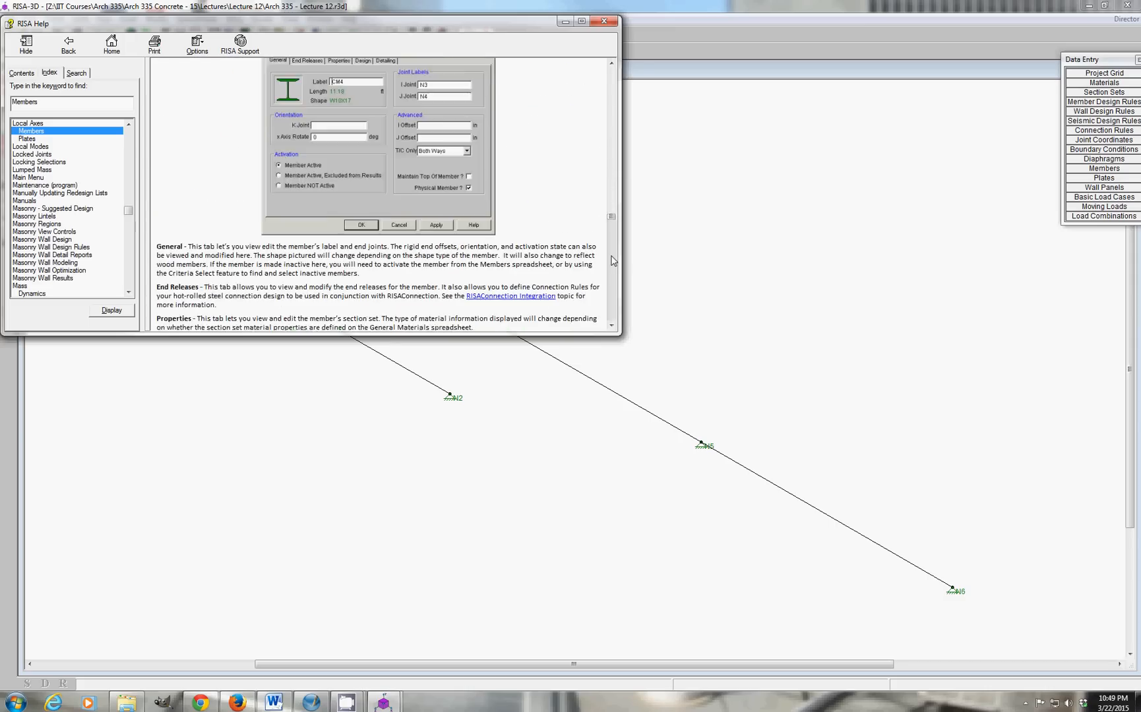
click(612, 262)
click(612, 271)
click(612, 270)
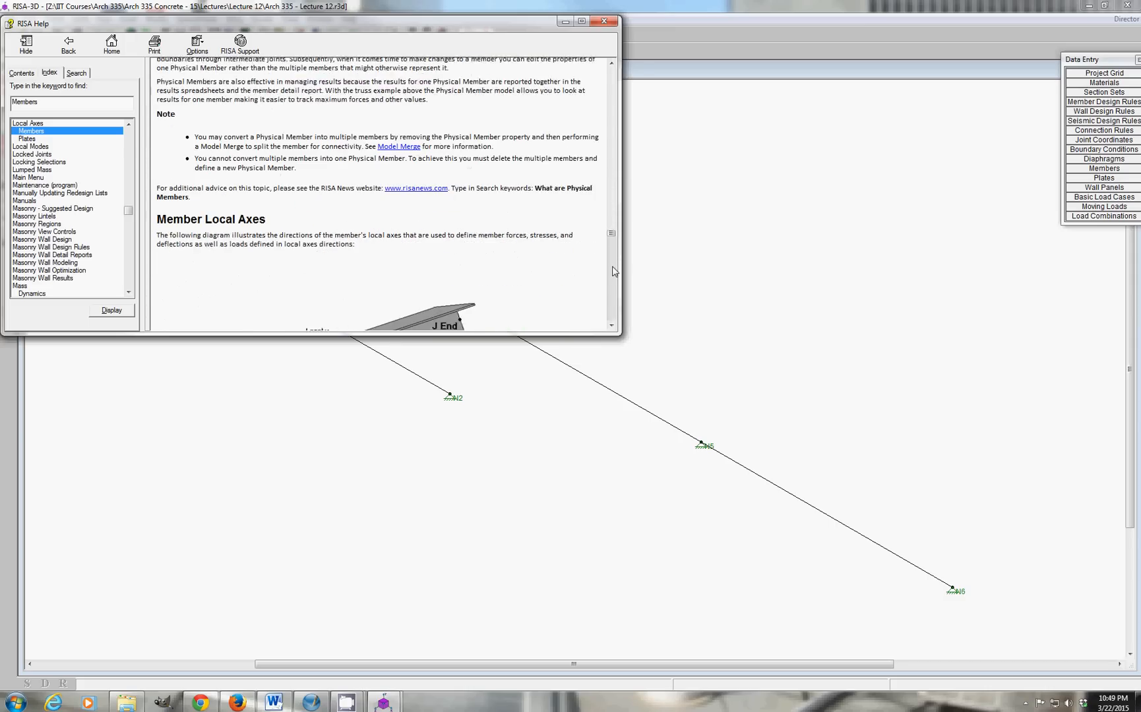
click(612, 326)
click(613, 326)
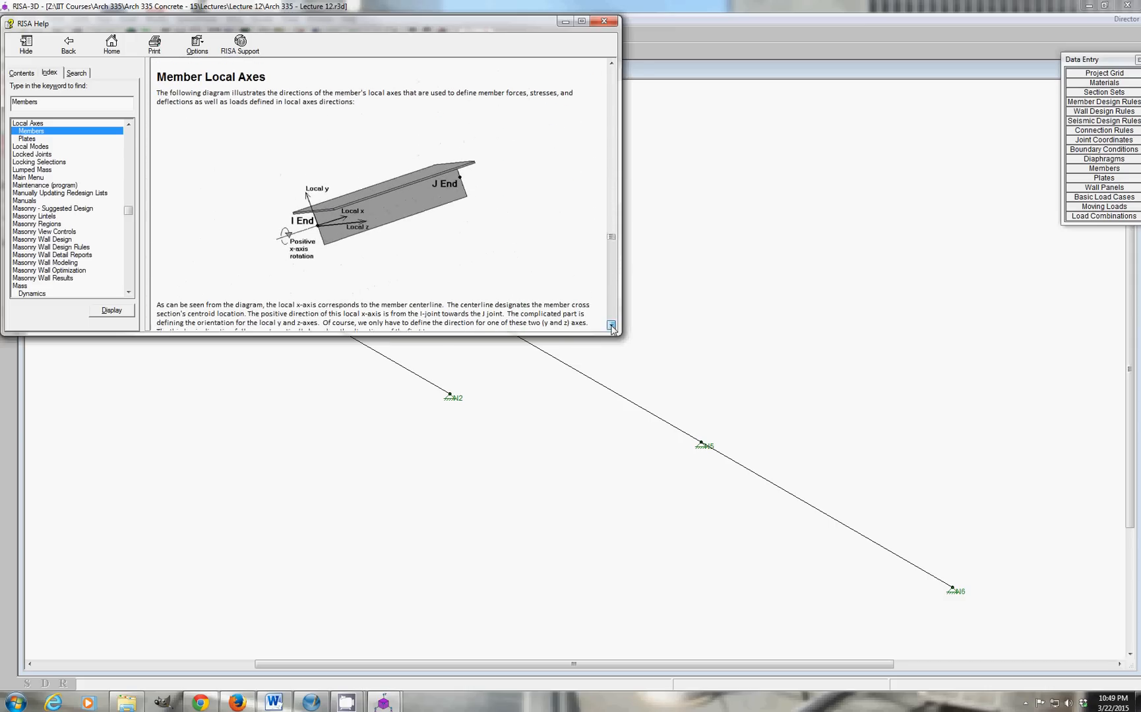
click(612, 325)
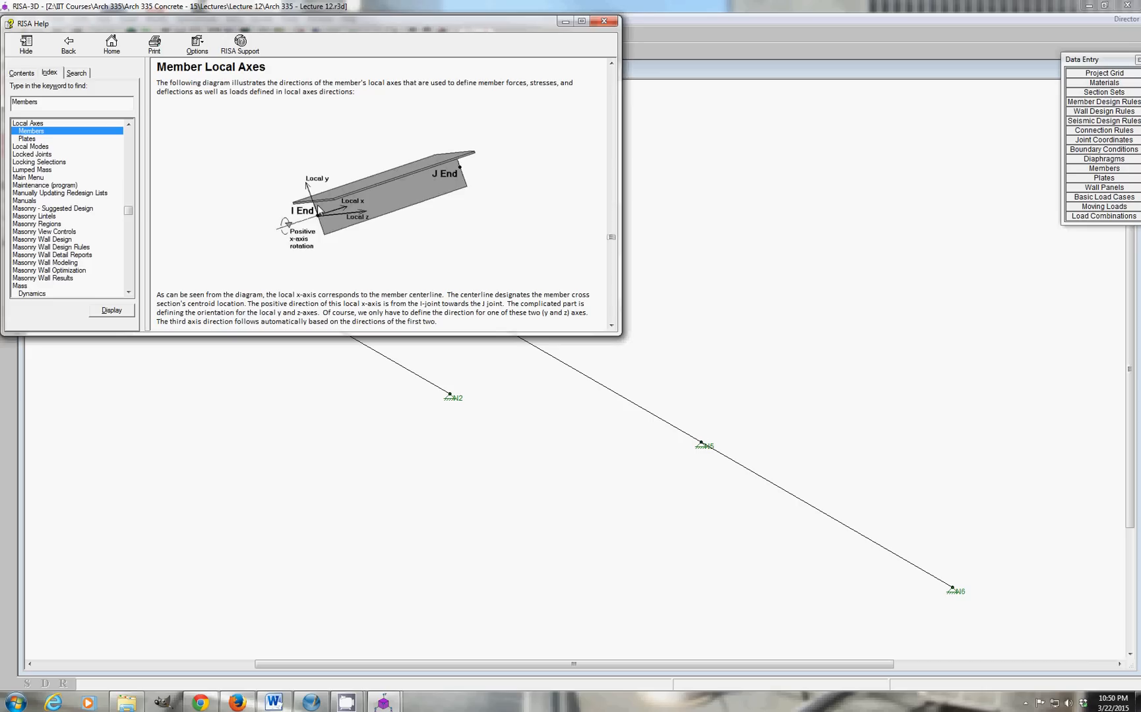
click(604, 21)
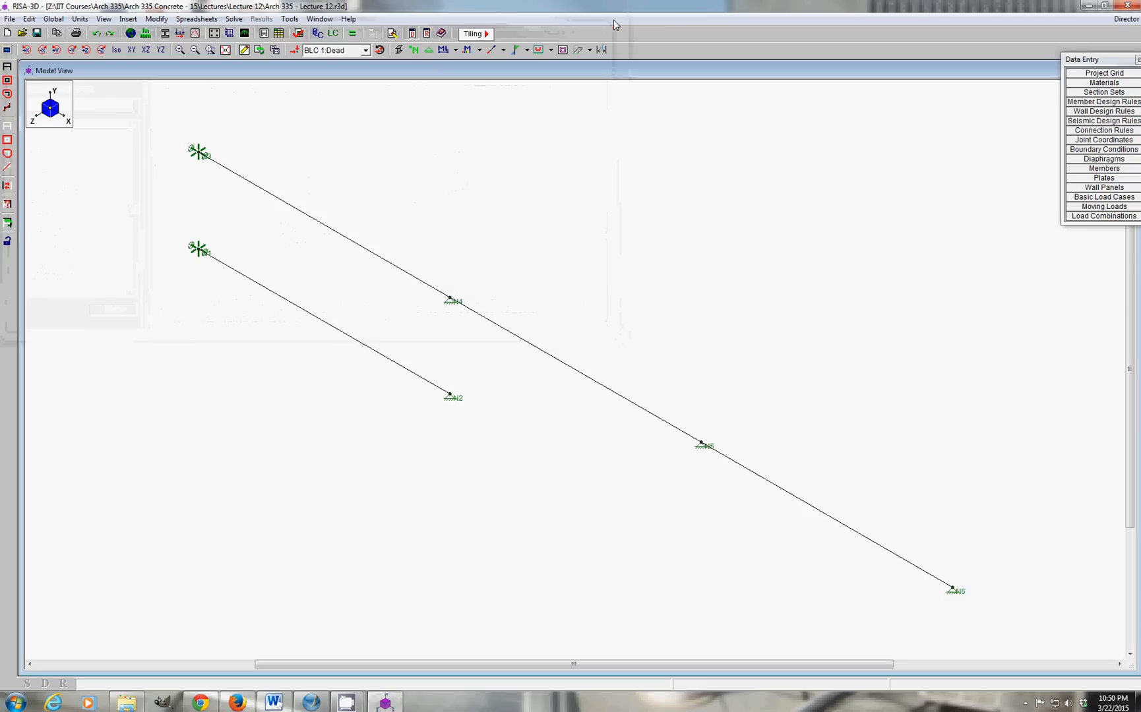
Review the joint coordinates of N1 to N6 in their spreadsheet, clear of the model view, and close it.
click(197, 19)
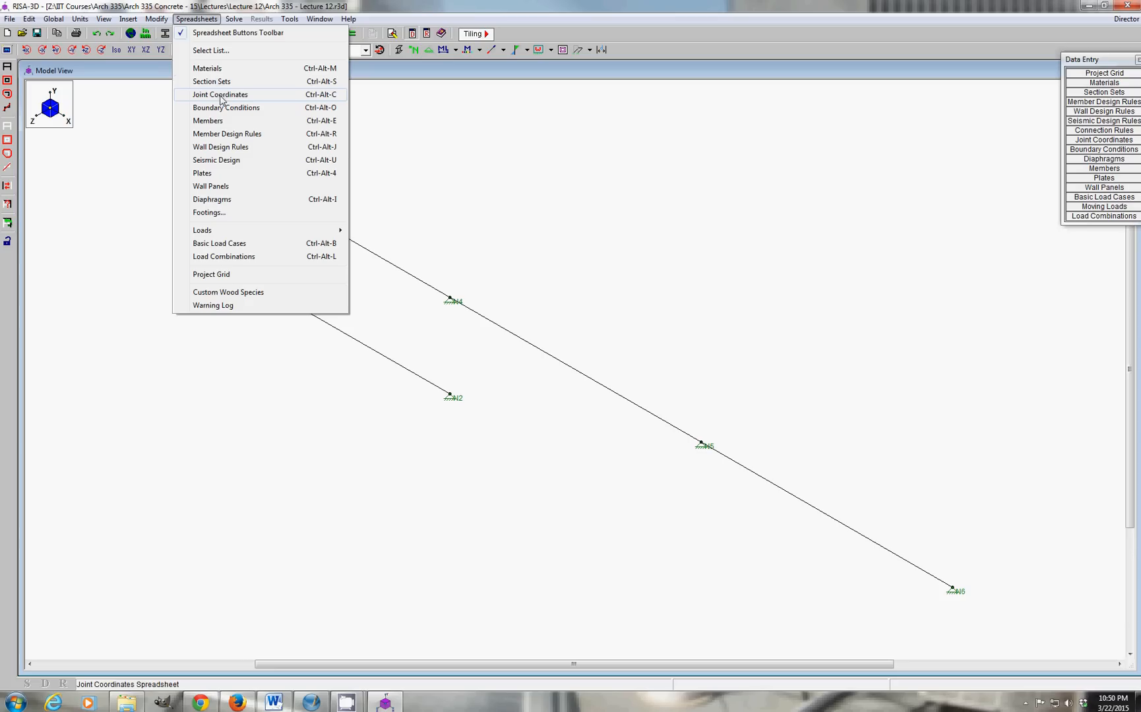
click(222, 97)
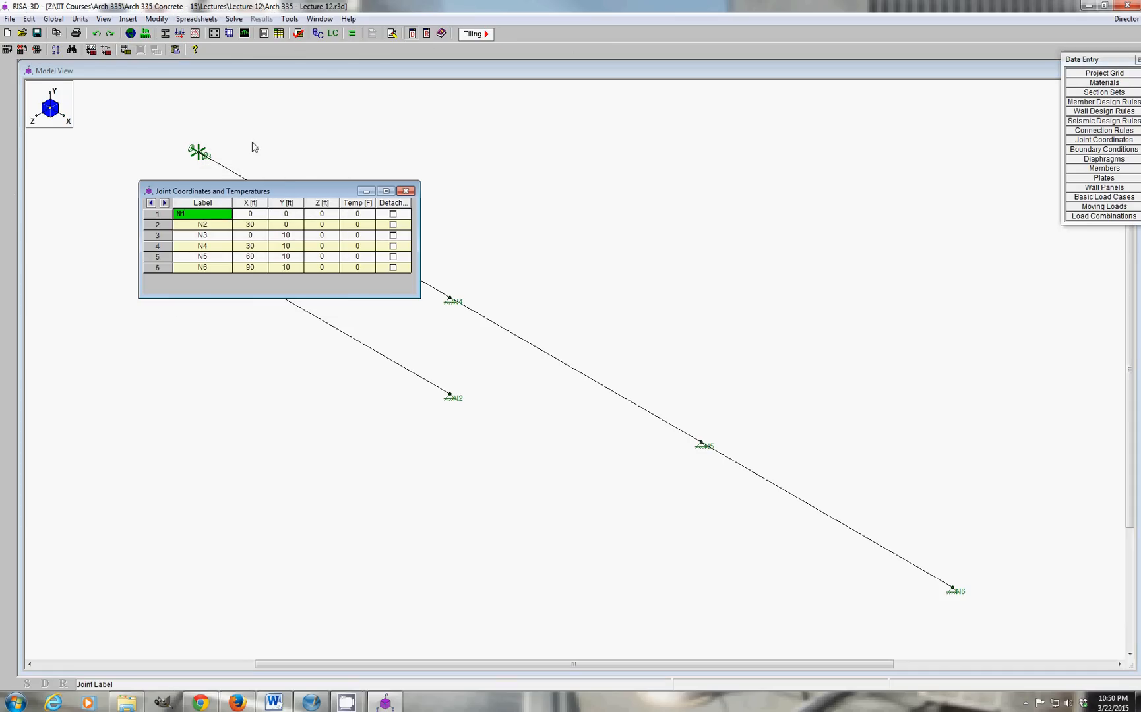
drag(287, 195, 640, 200)
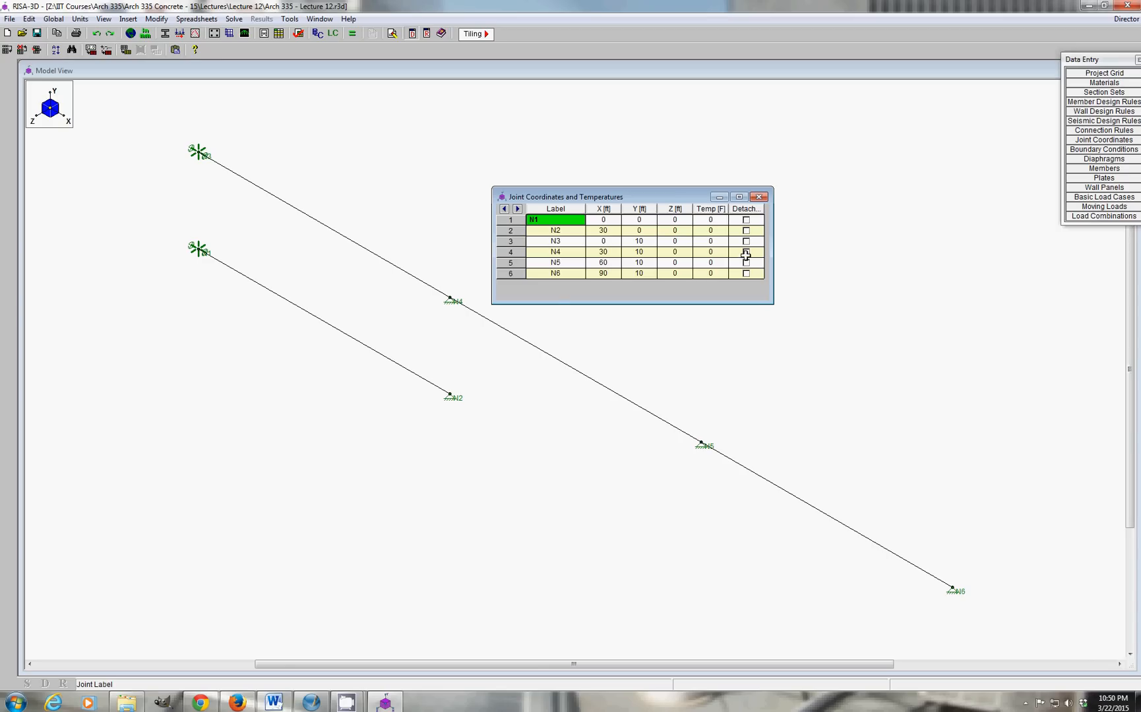
click(760, 198)
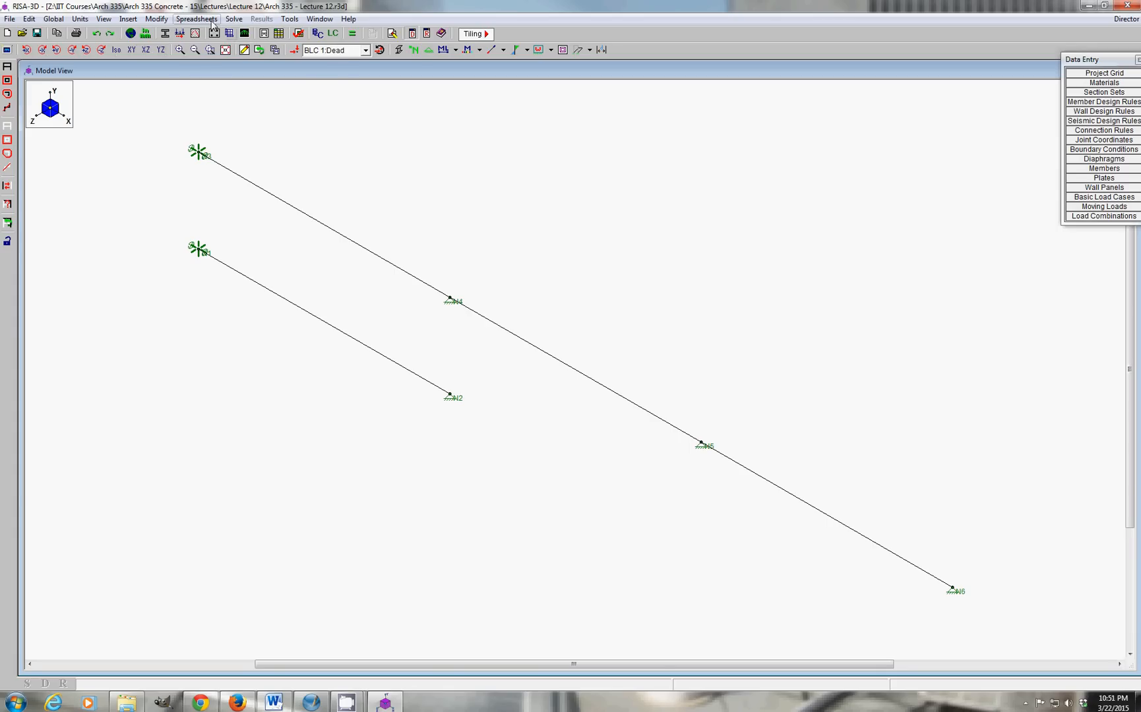
Review the boundary conditions of joints N1 to N6 beside the model, and close their spreadsheet.
click(197, 19)
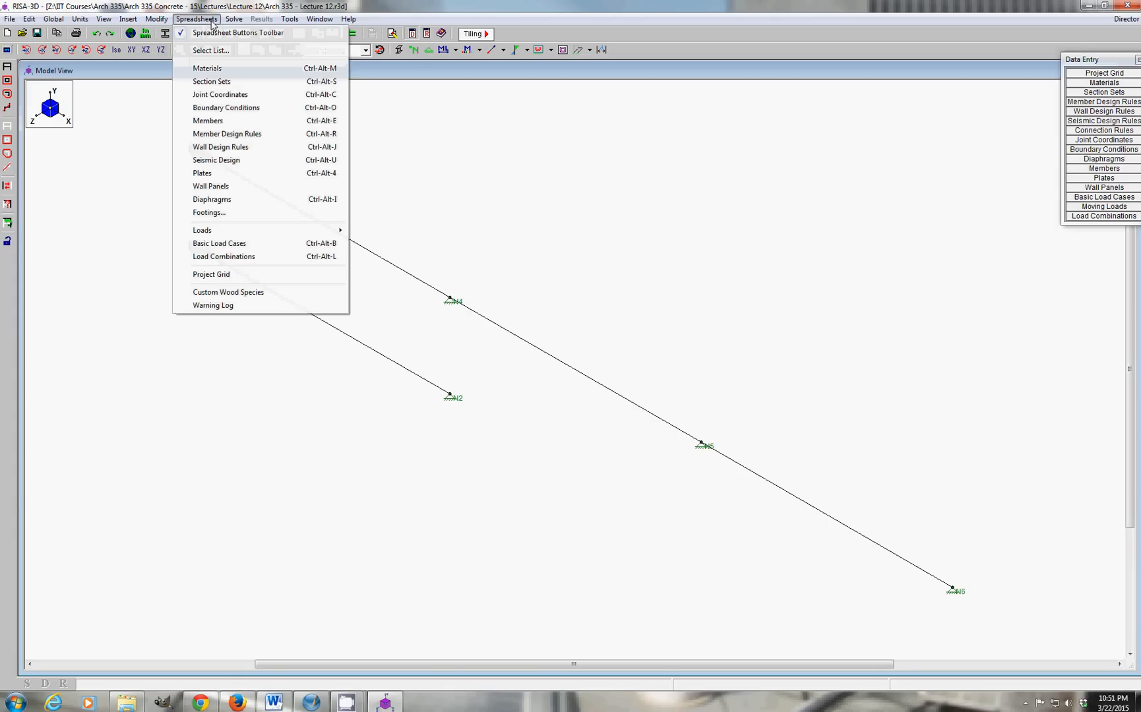
click(225, 111)
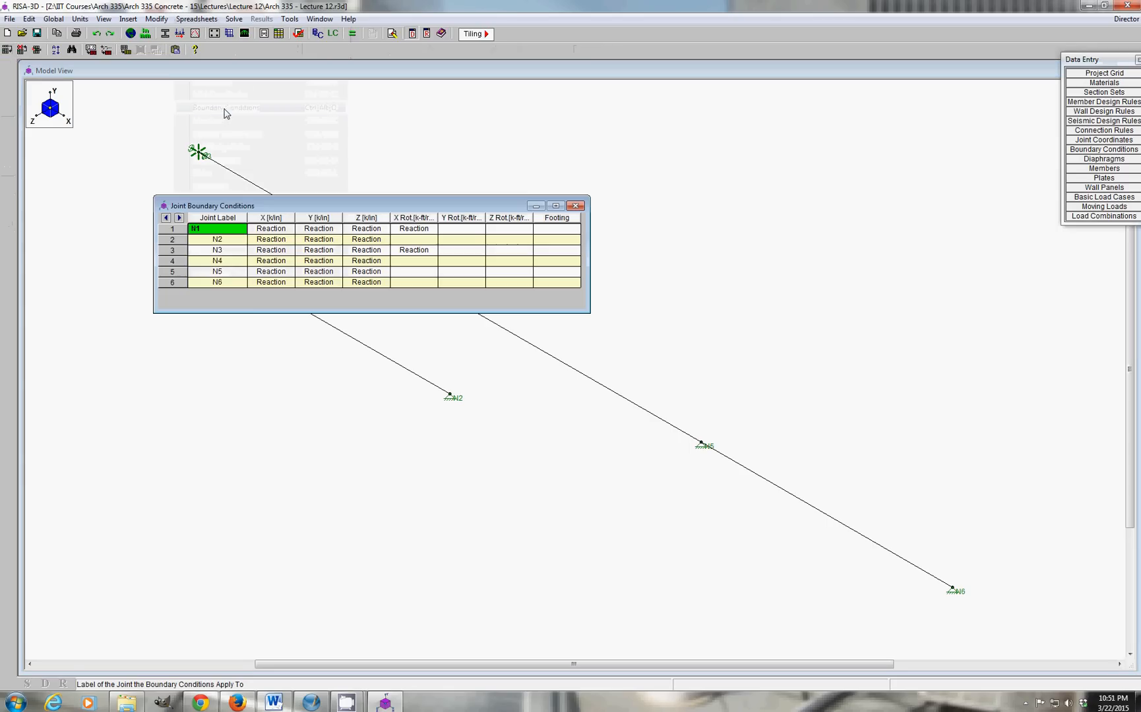
drag(372, 206, 701, 135)
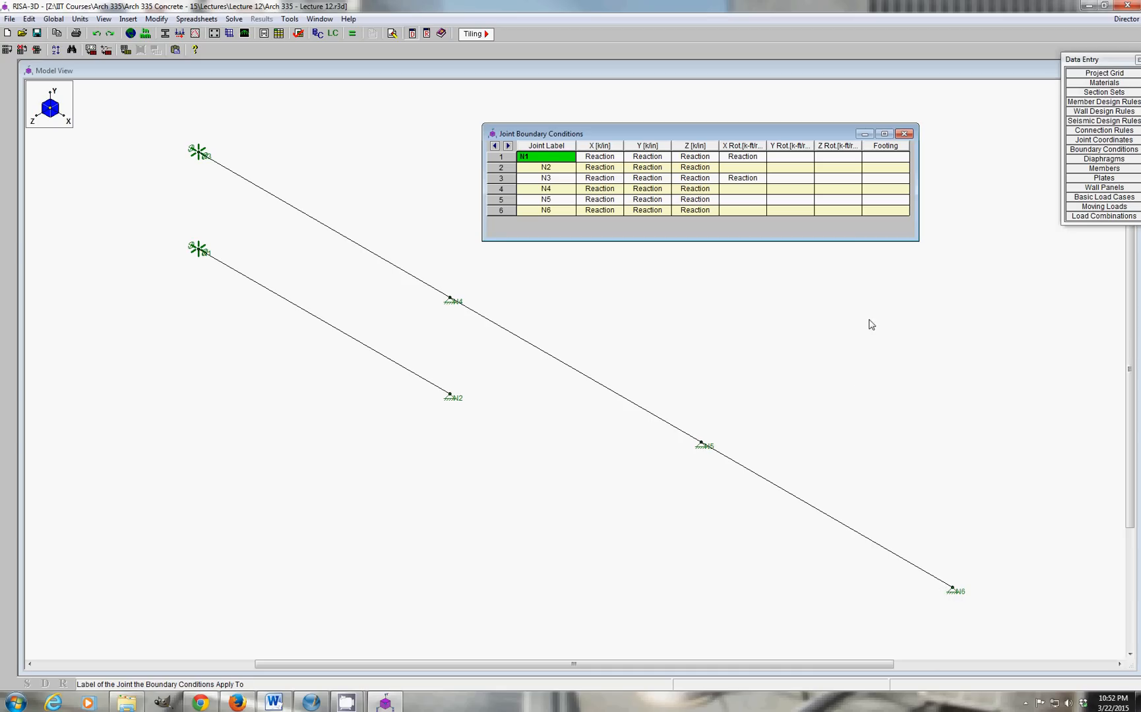
click(903, 135)
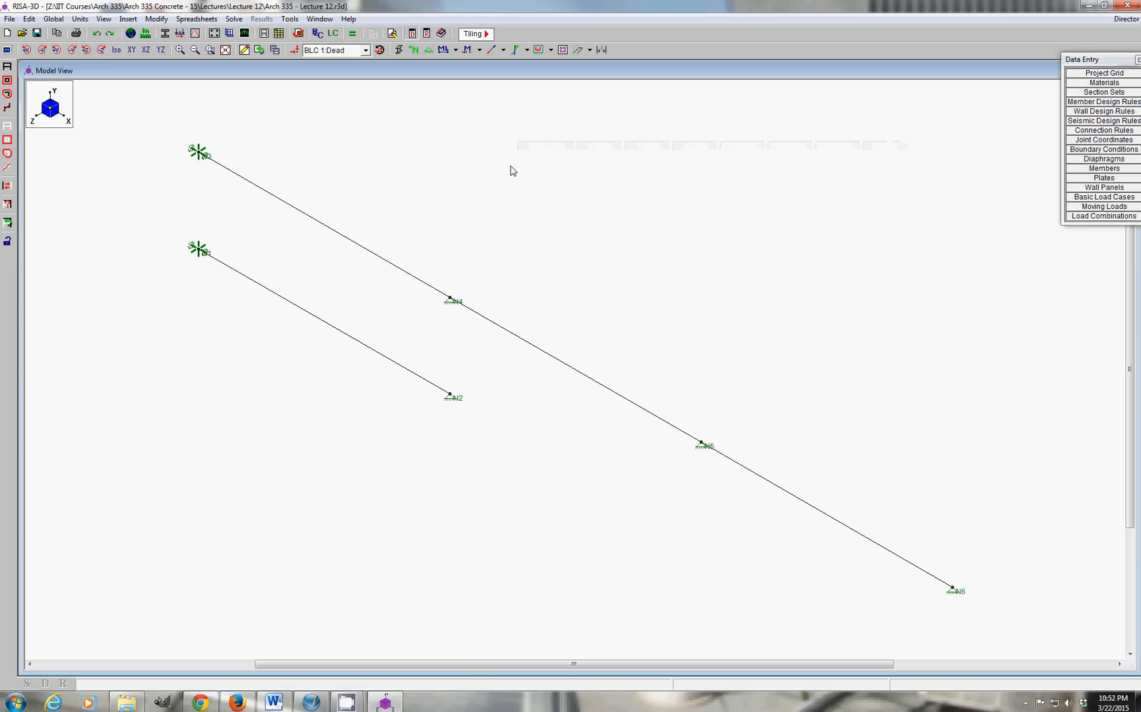
Assign the concrete section set BM12x30 to member M1 in the members' primary data.
click(195, 19)
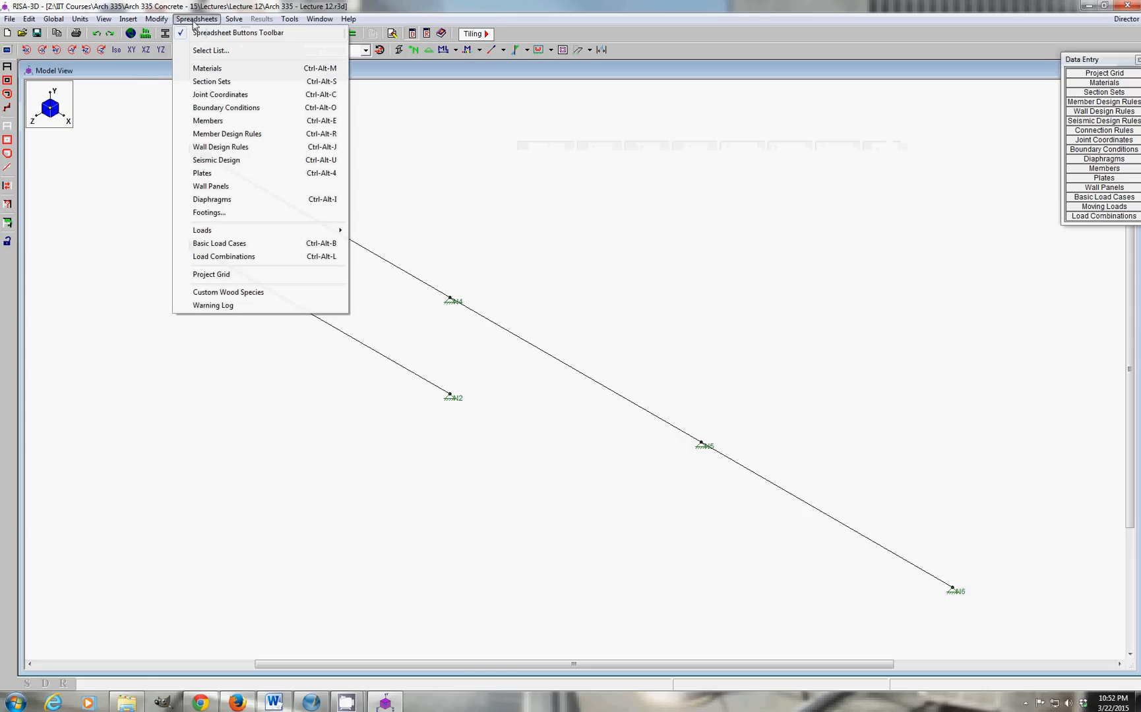
click(206, 123)
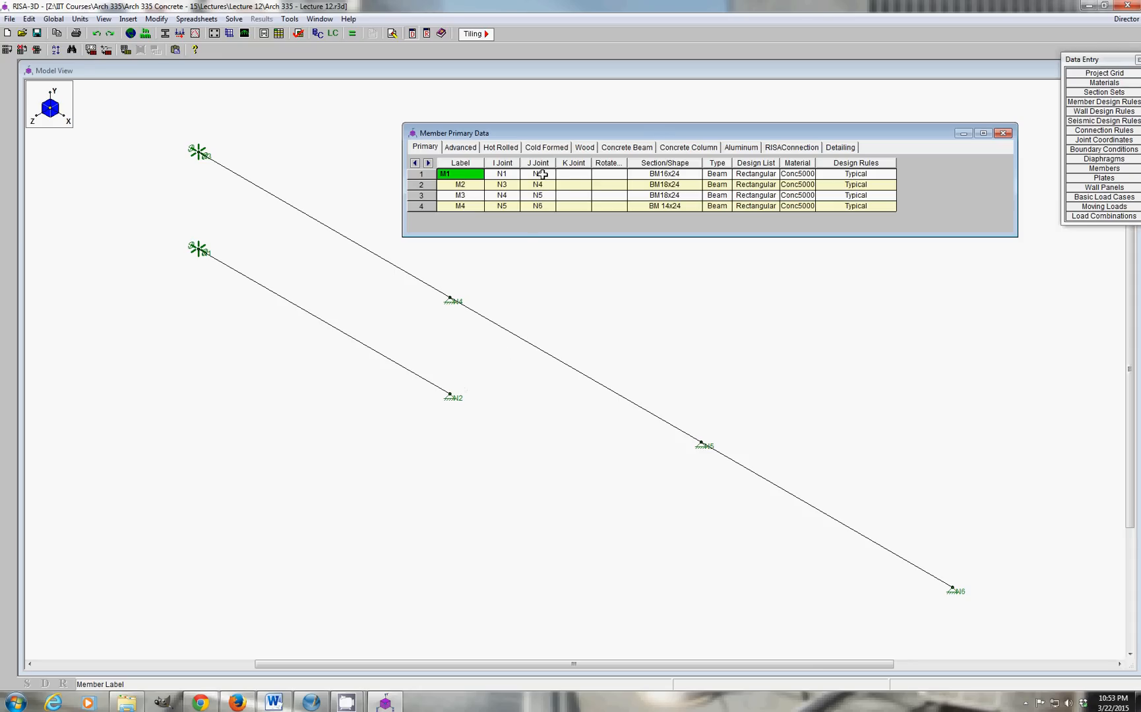
click(670, 174)
click(698, 174)
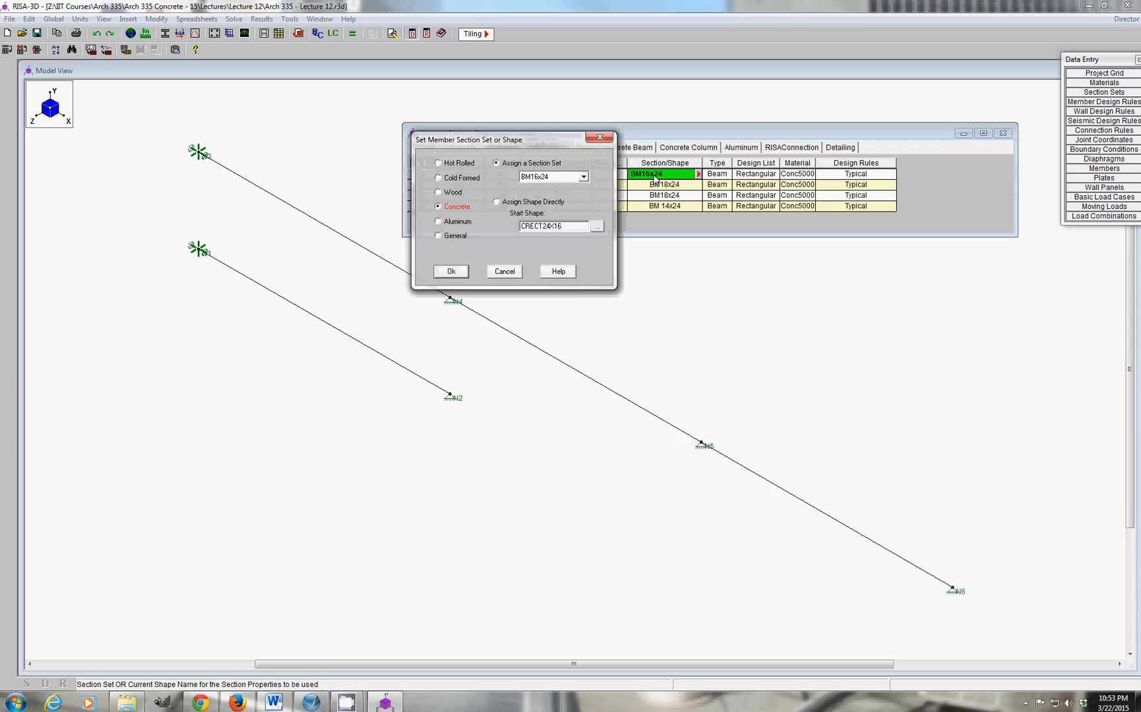
click(584, 177)
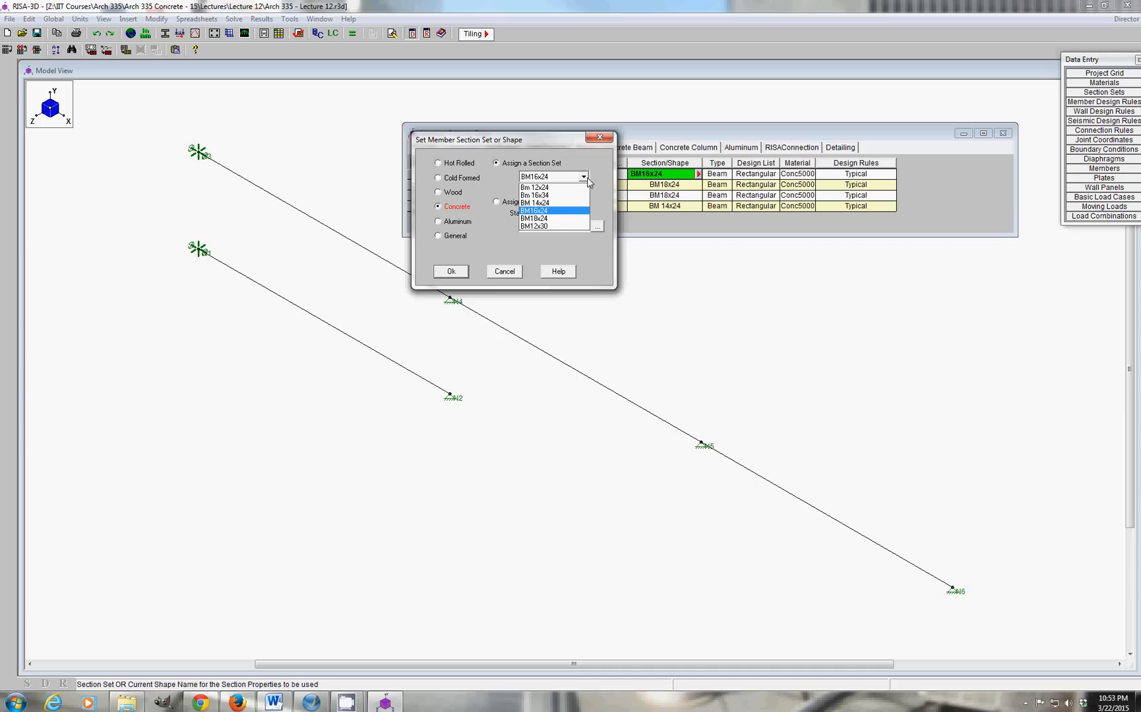
click(545, 226)
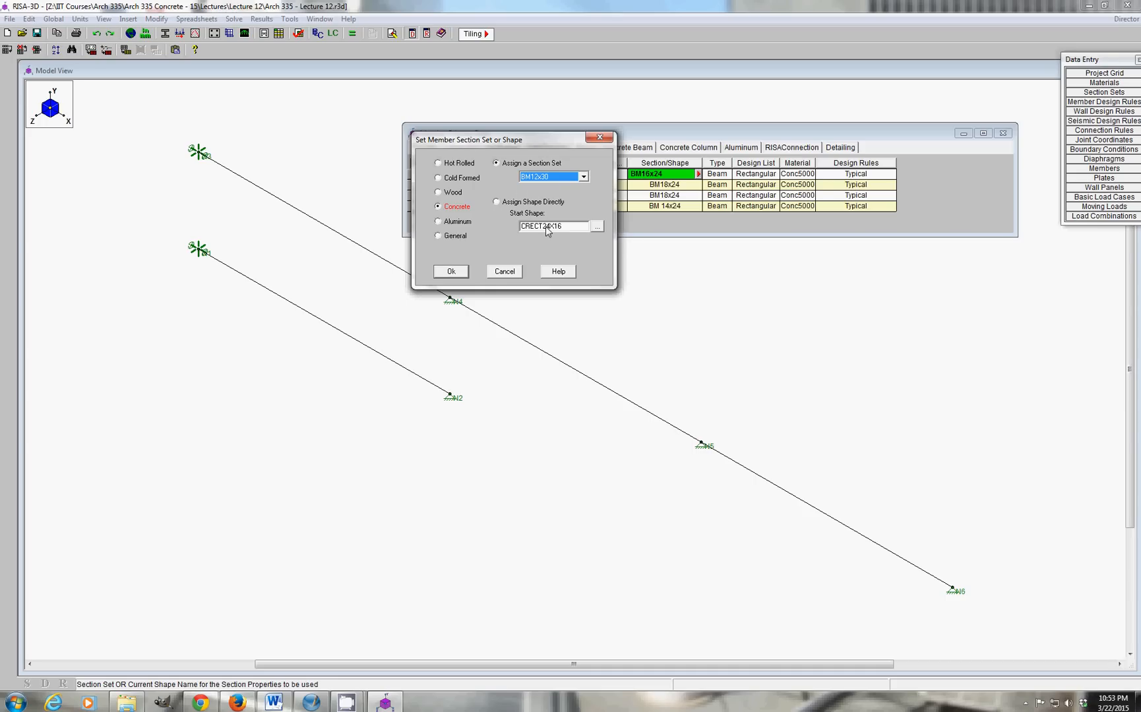
click(452, 272)
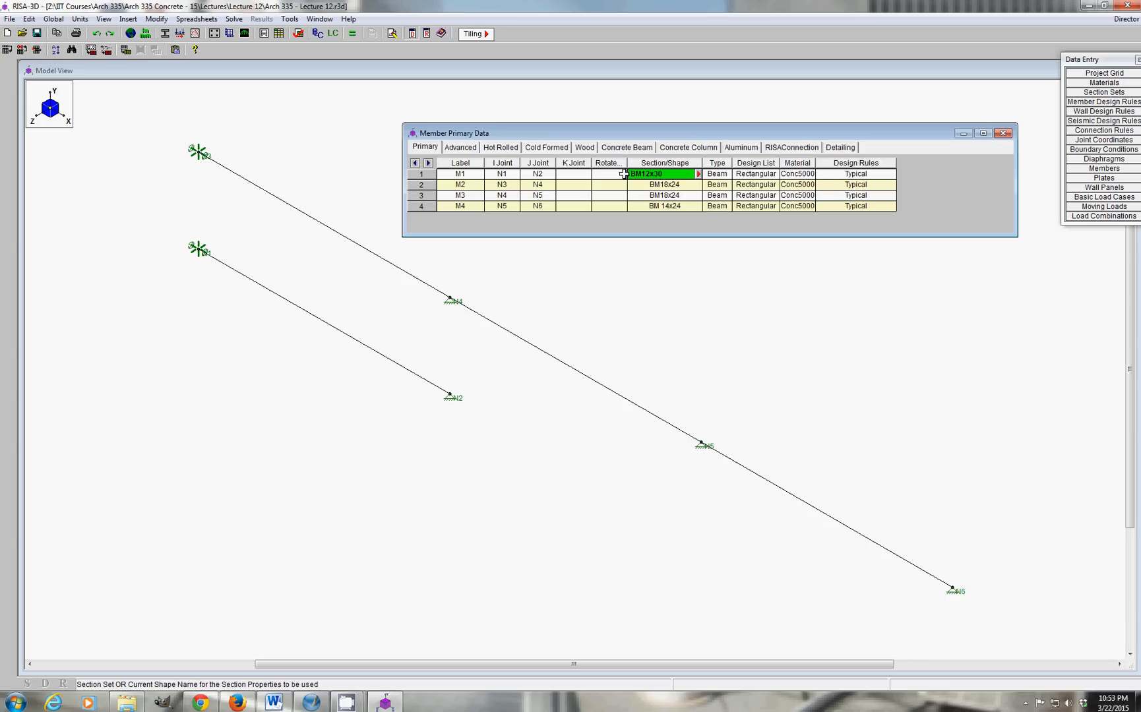
Check whether member M1's material and design list can be edited, and close the members spreadsheet.
click(809, 176)
click(810, 176)
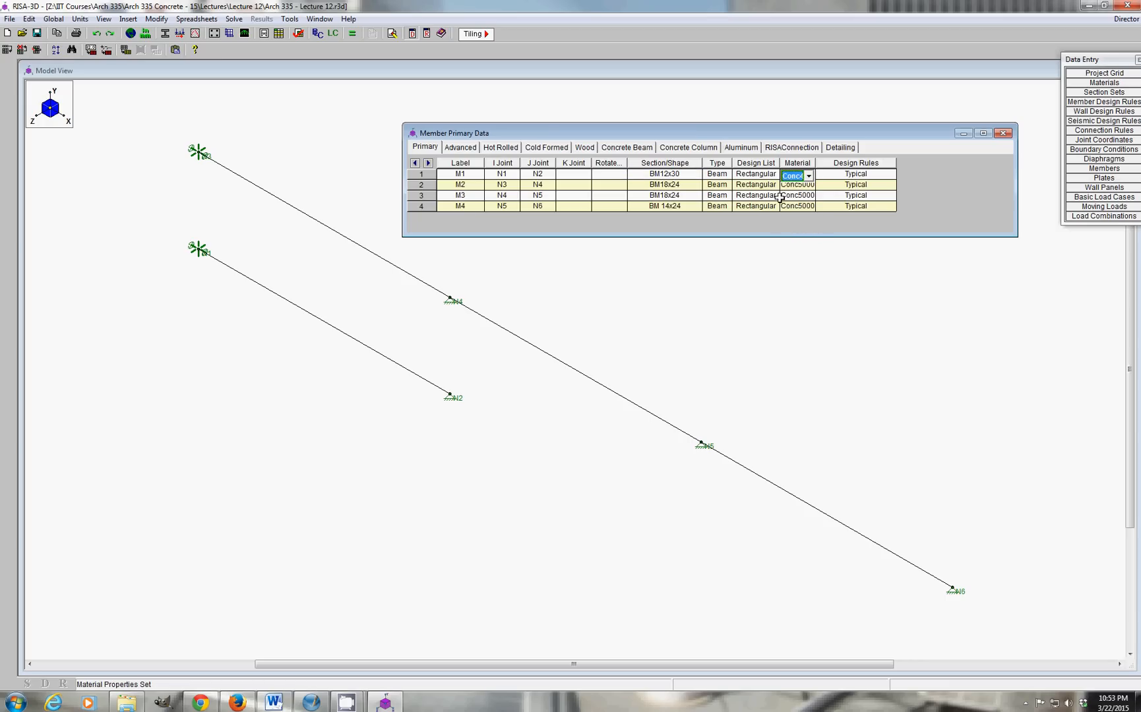
click(753, 175)
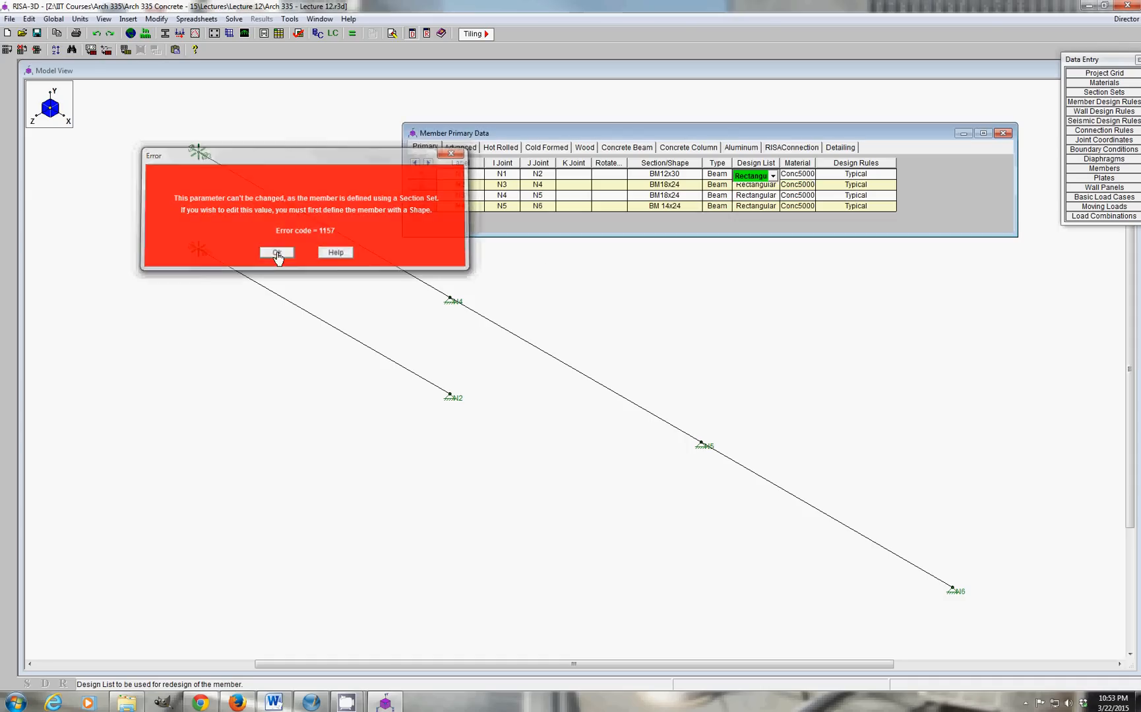
click(277, 254)
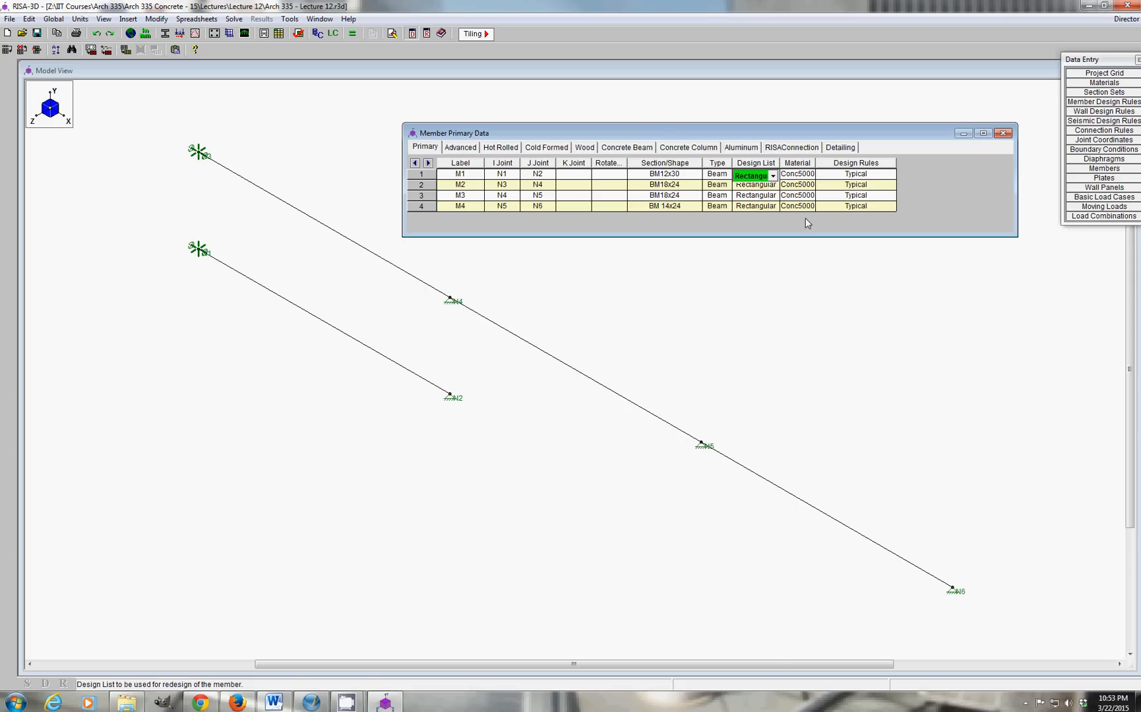
click(1004, 133)
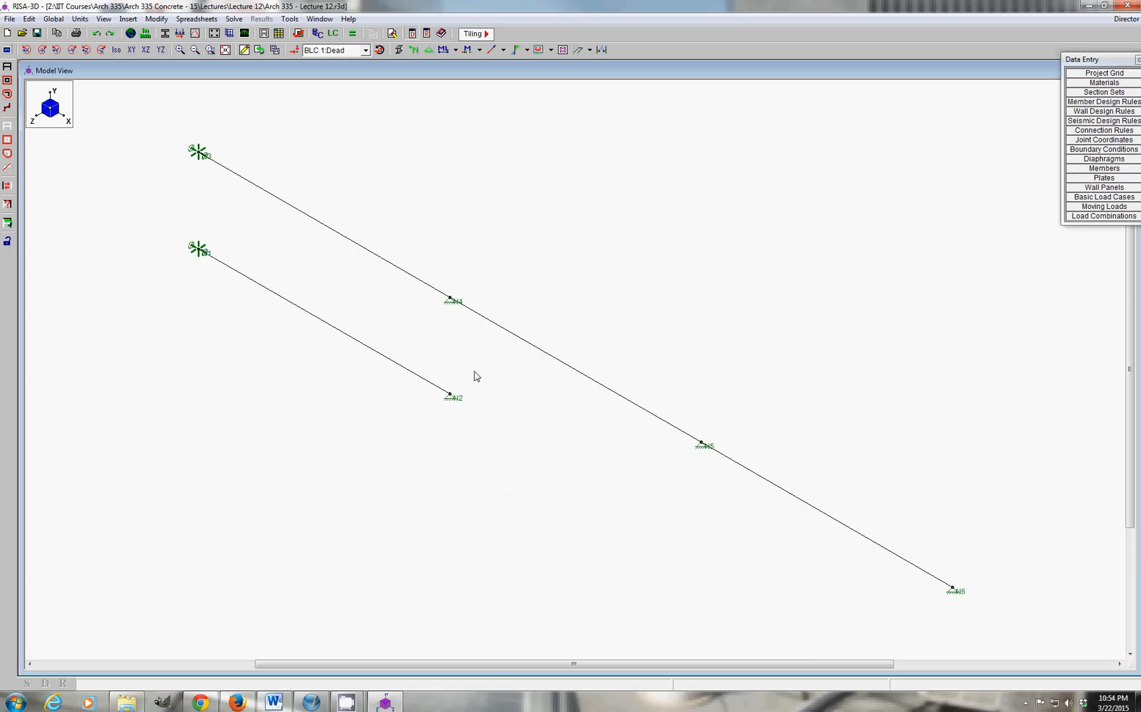
Show the member labels on the wireframe beams in the model view.
key(F9)
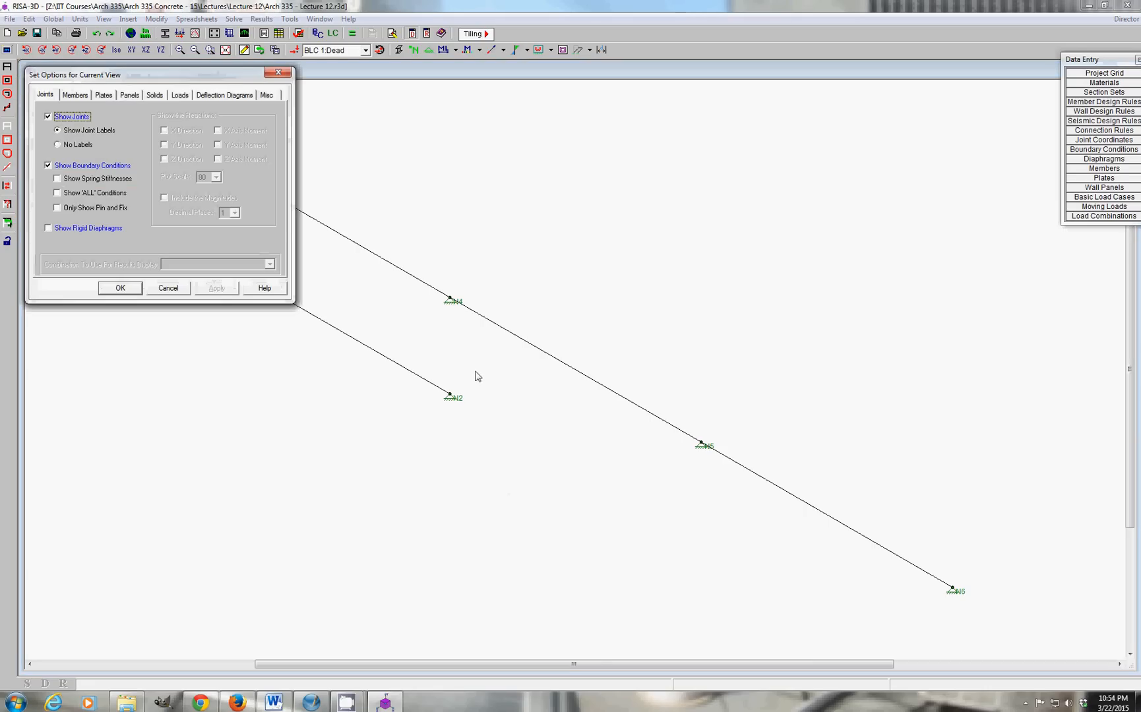
drag(179, 78, 763, 110)
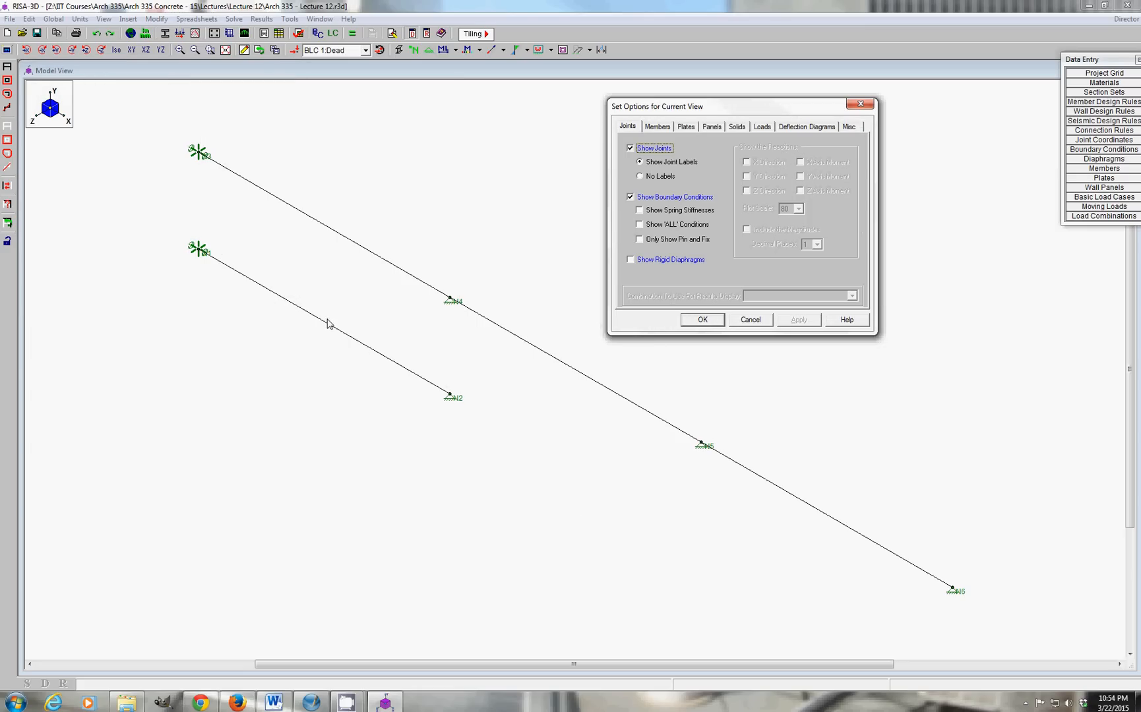
click(665, 132)
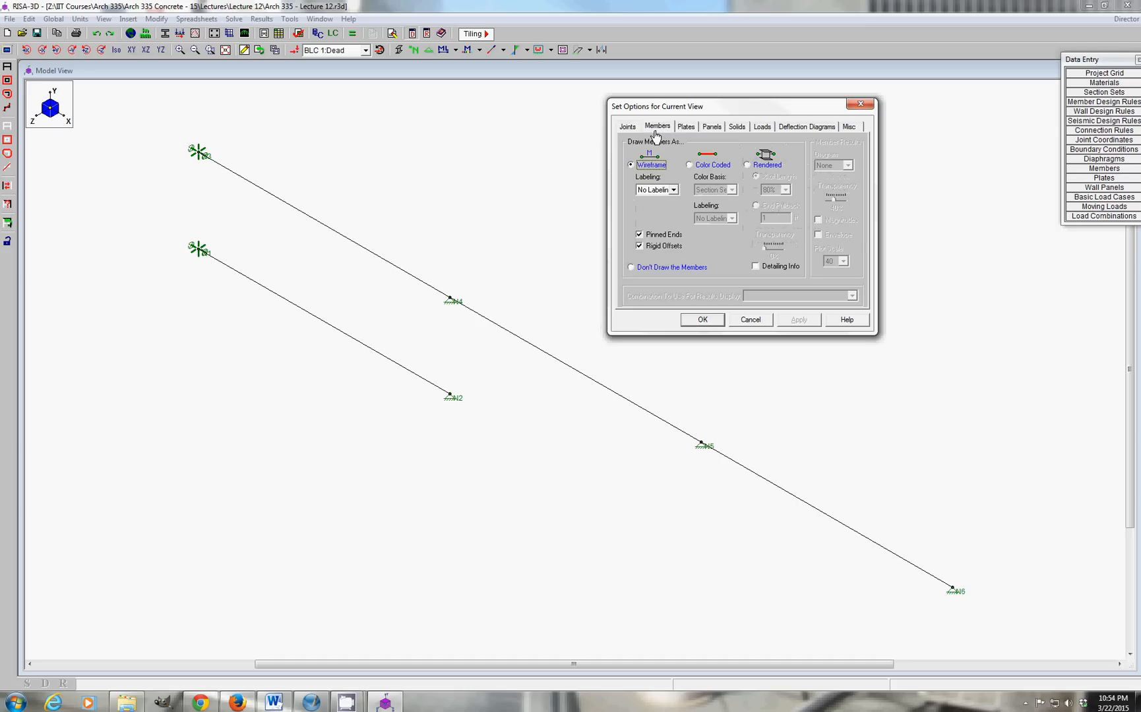
click(673, 190)
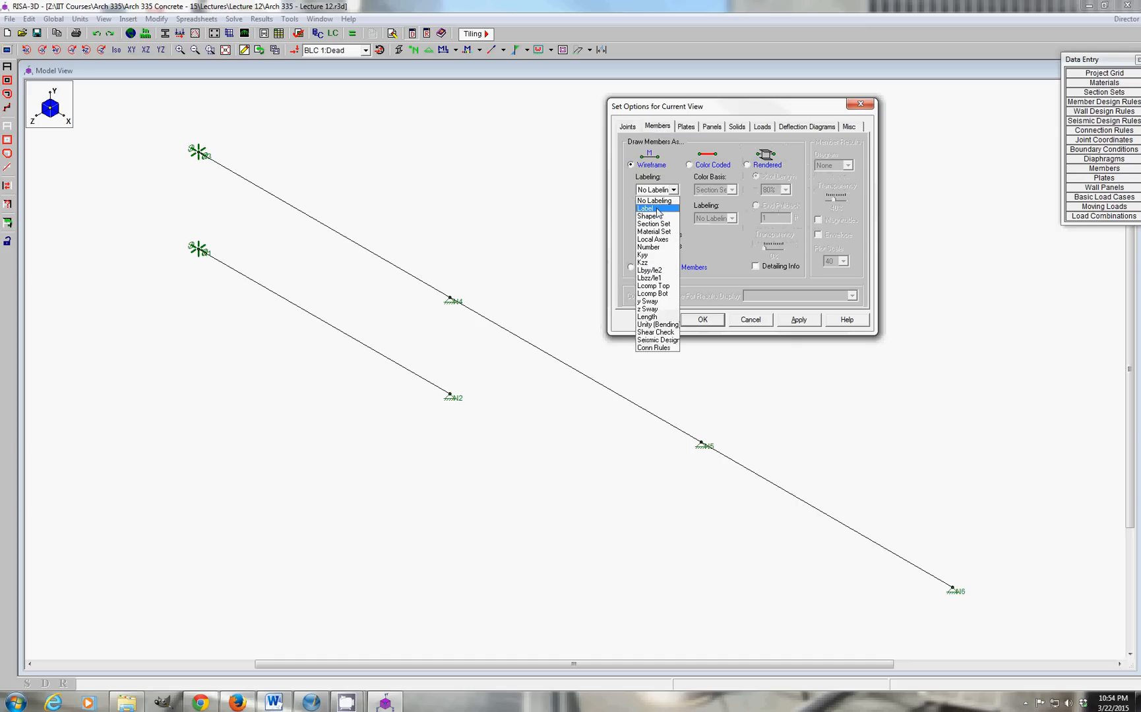
click(656, 208)
click(703, 319)
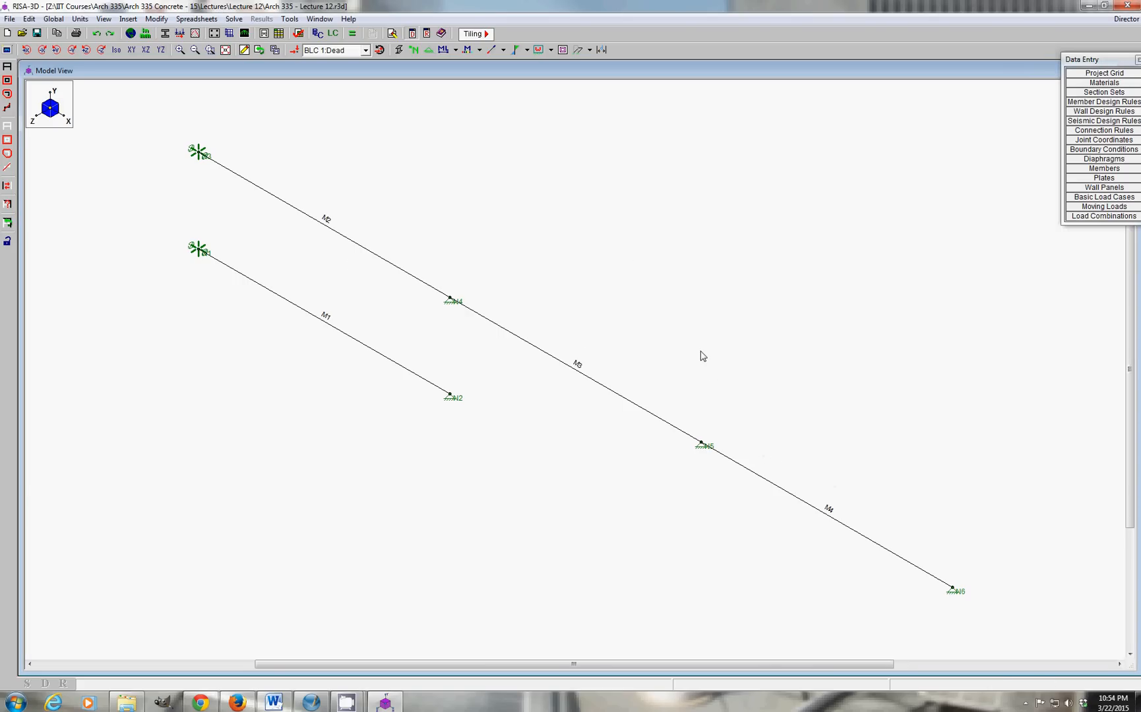
Change the wireframe member labeling from labels to Shape in the model view's display options.
key(F2)
drag(187, 76, 851, 141)
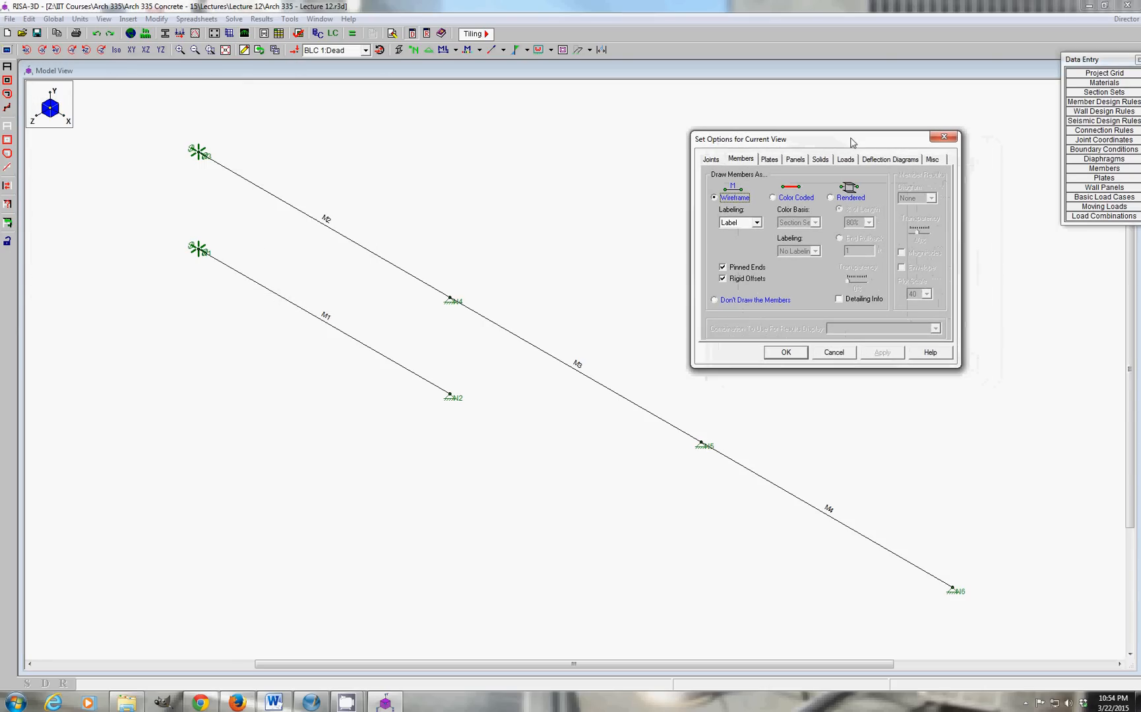
click(758, 223)
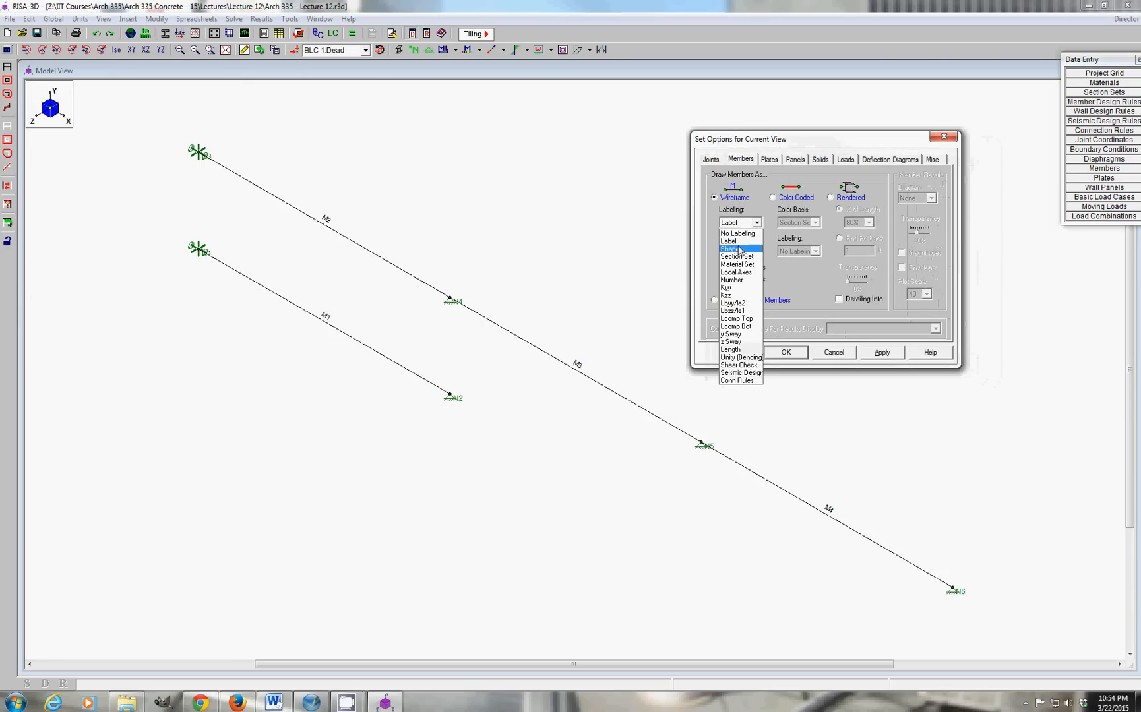
click(738, 252)
click(786, 352)
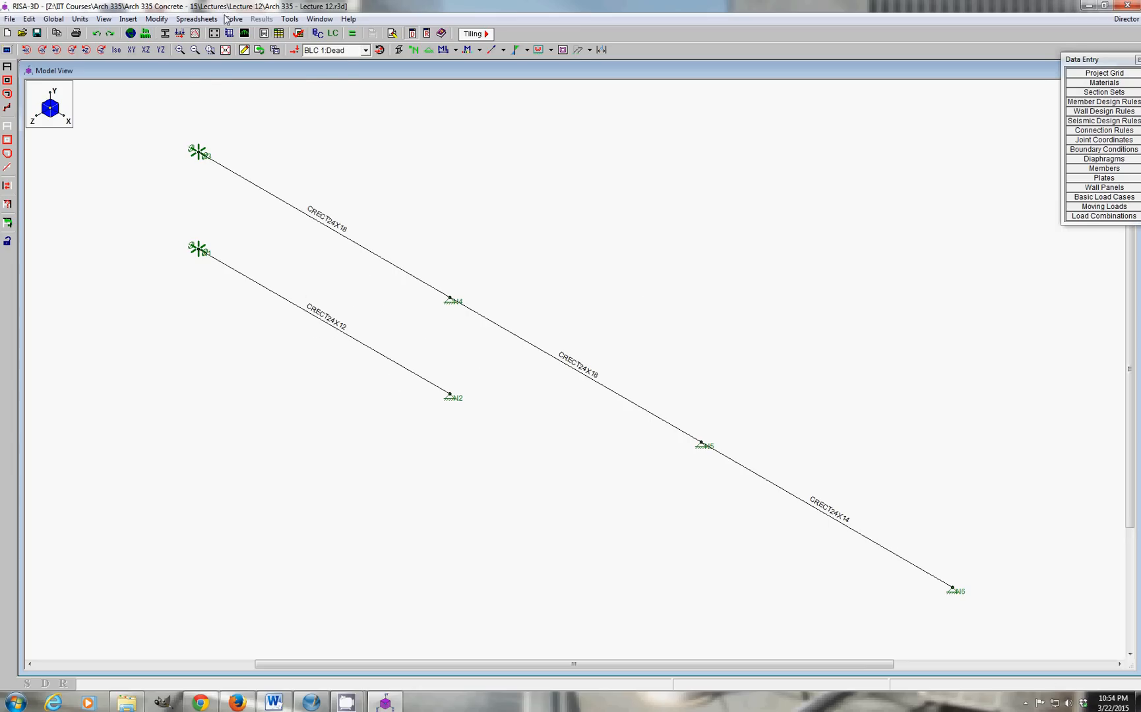
Examine the section assignments of members M4 and M1 in the primary data, including M1's assigned section set.
click(199, 19)
click(211, 121)
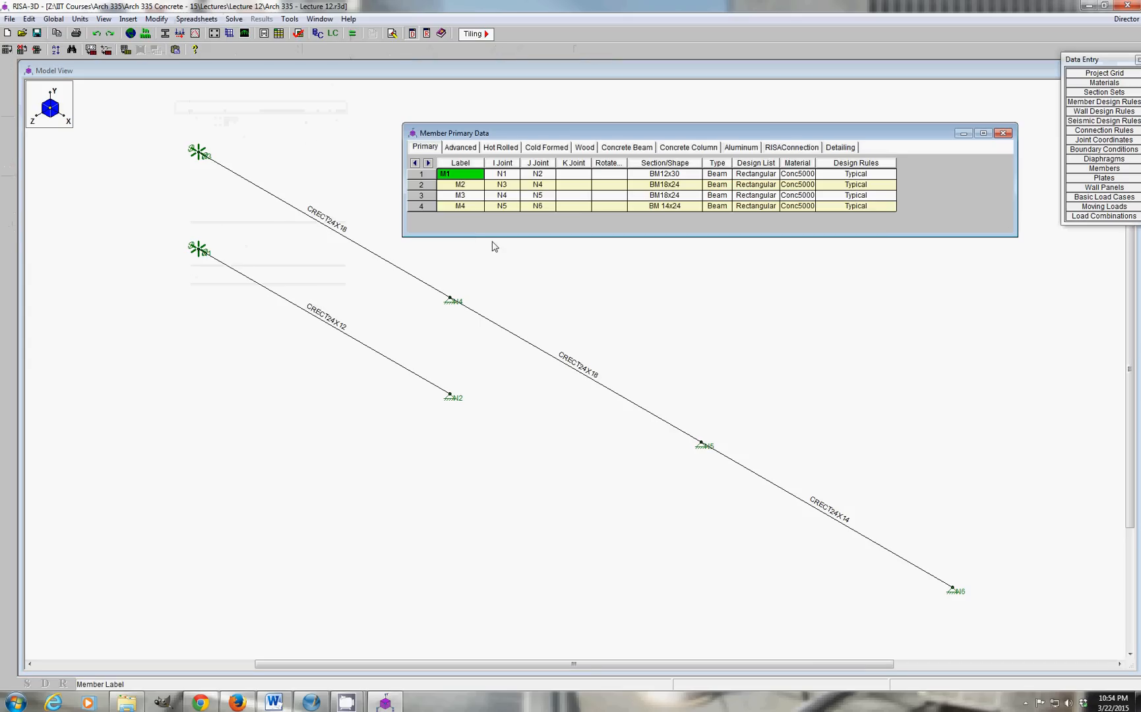
click(666, 207)
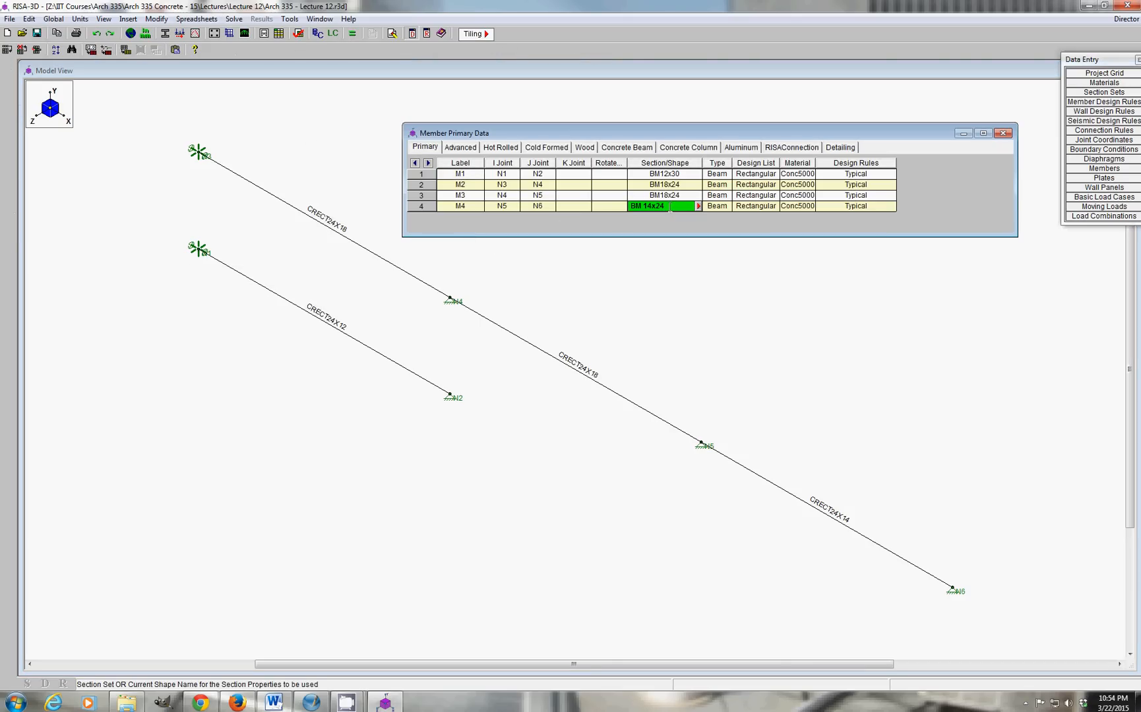
click(669, 175)
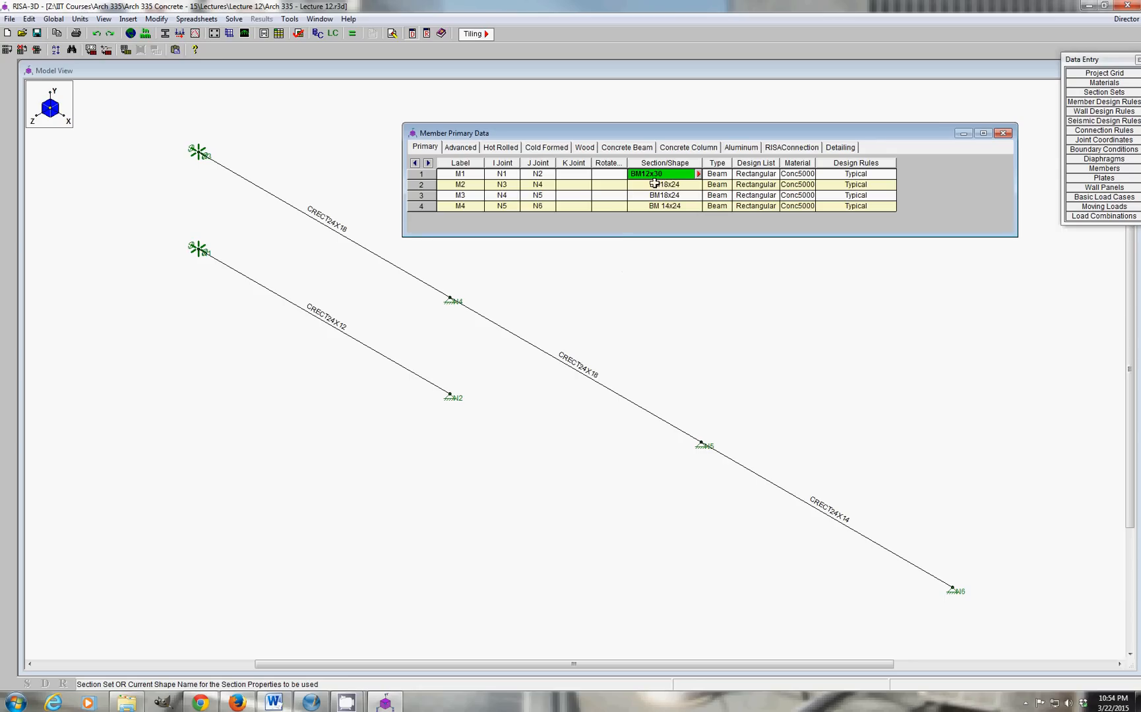
click(698, 174)
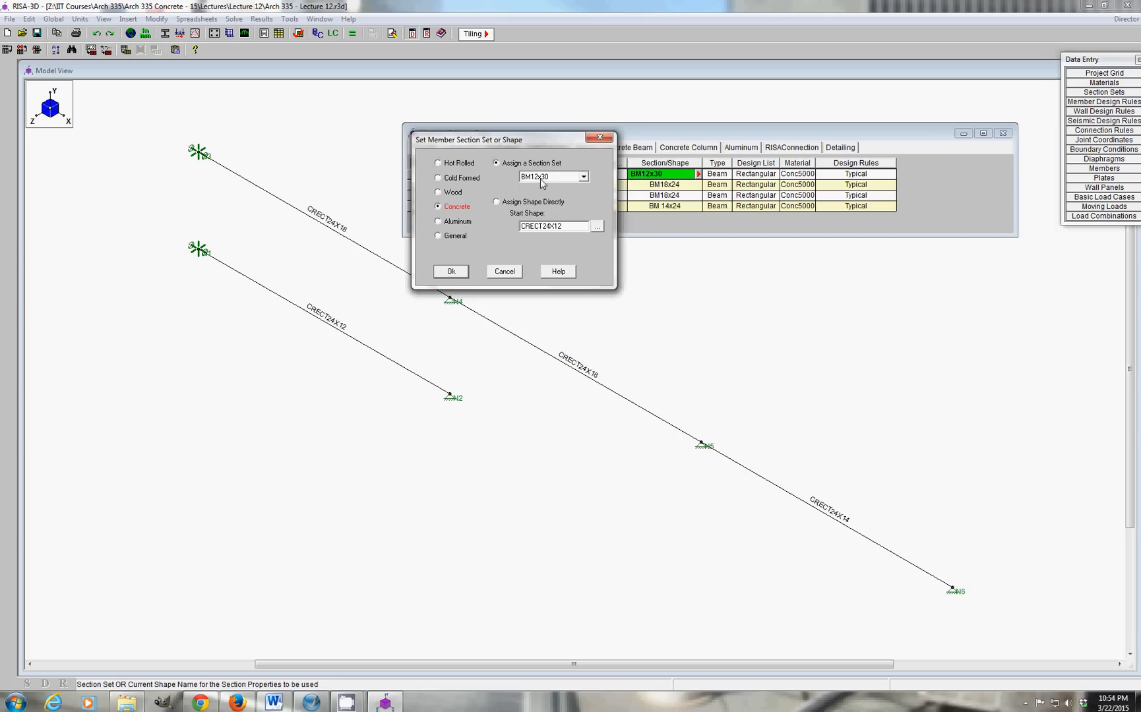
click(451, 272)
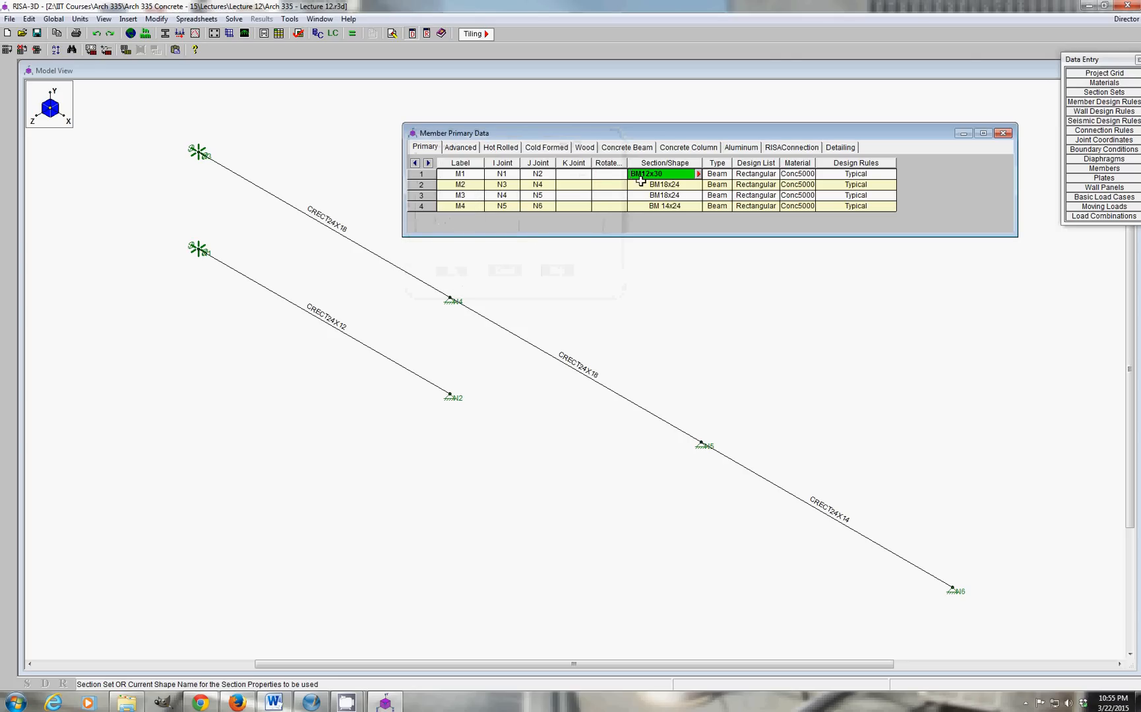
Assign the concrete section set Bm 16x34 to member M1 and return to the model view.
click(697, 175)
click(583, 177)
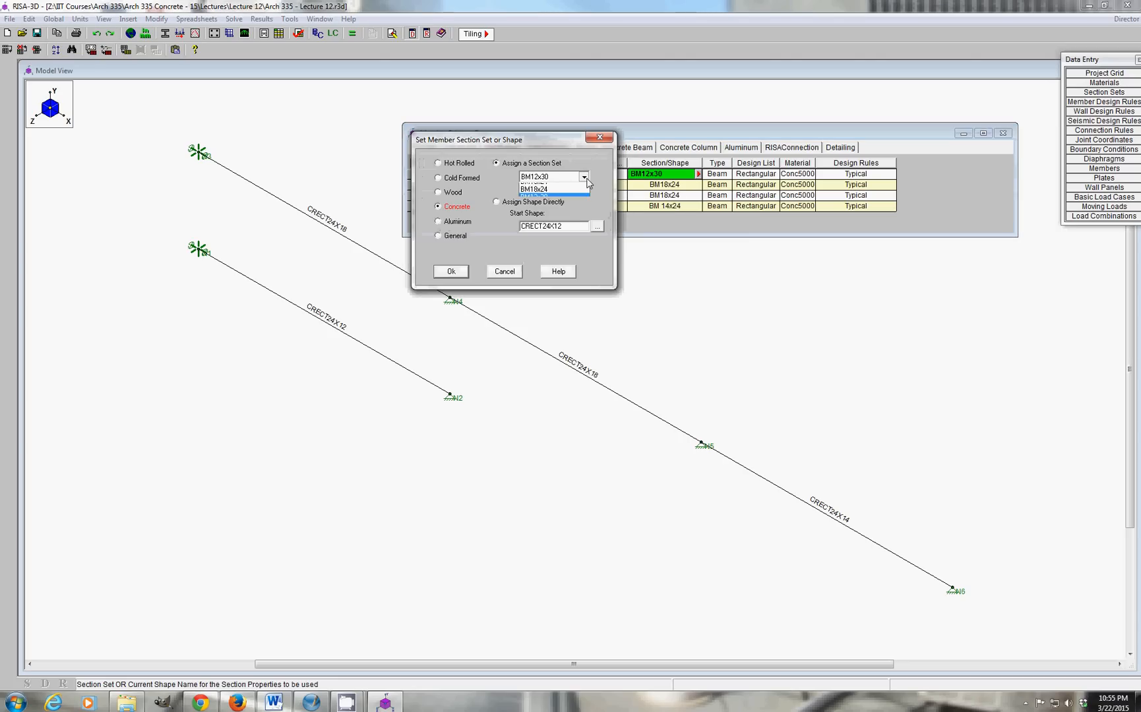
click(544, 196)
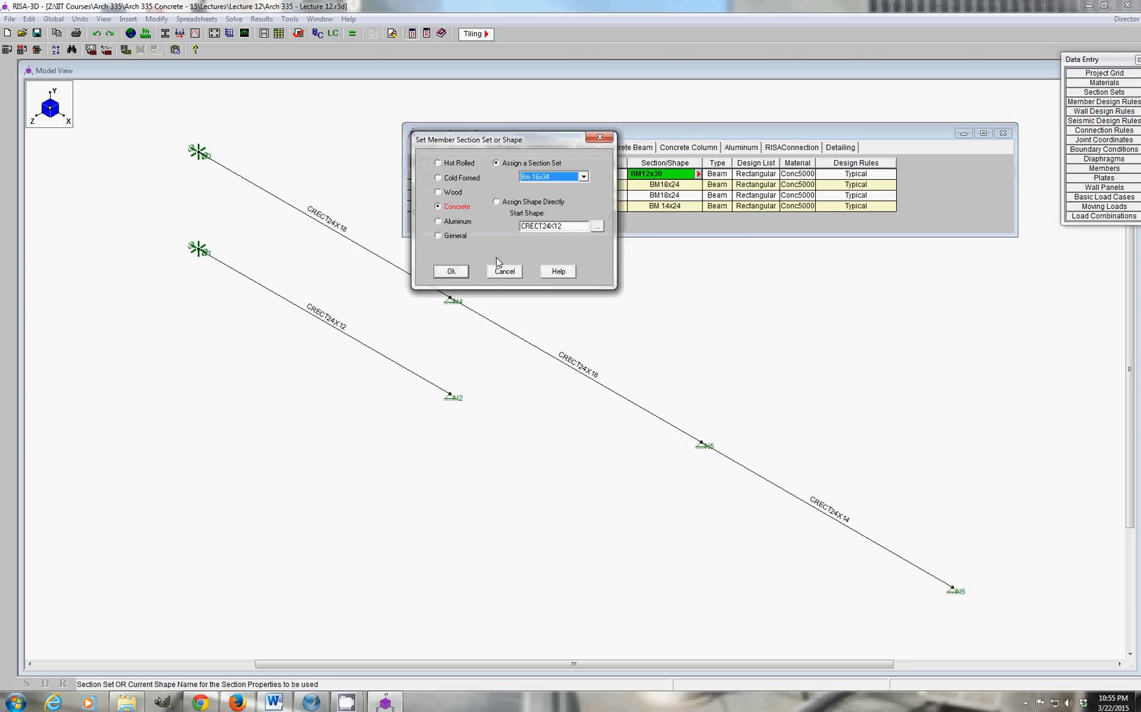
click(458, 273)
click(665, 279)
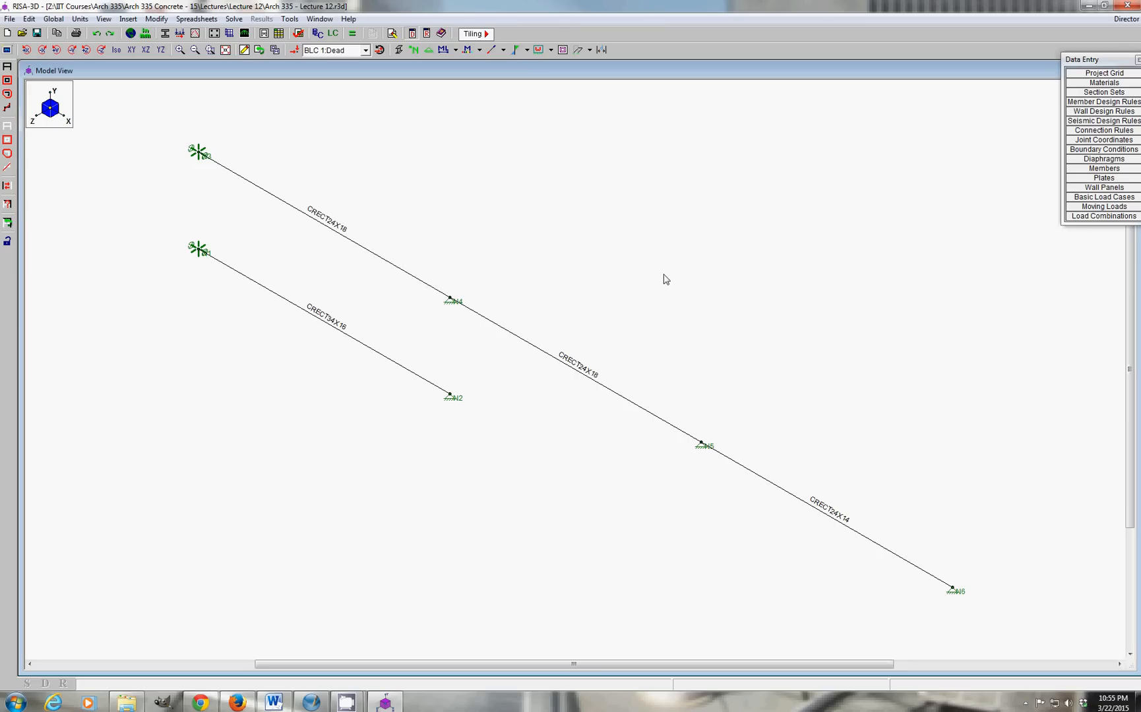
Reassign the concrete section set BM12x30 to member M1 in the primary data and return to the model view.
key(F2)
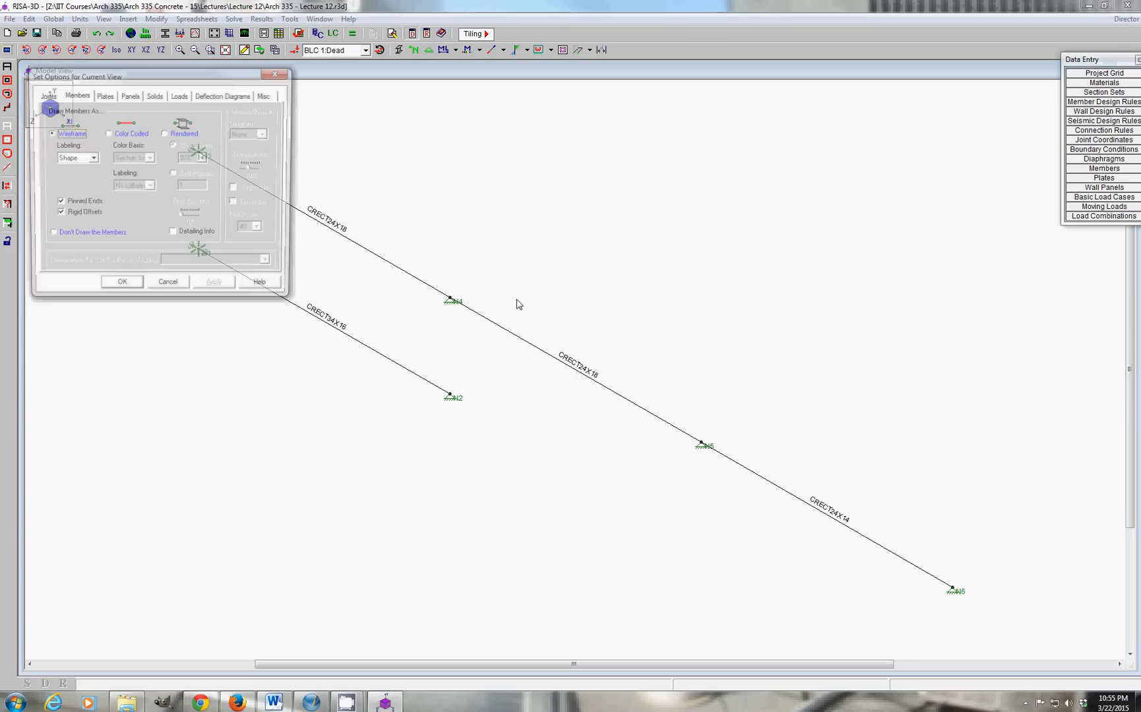
click(283, 75)
click(196, 18)
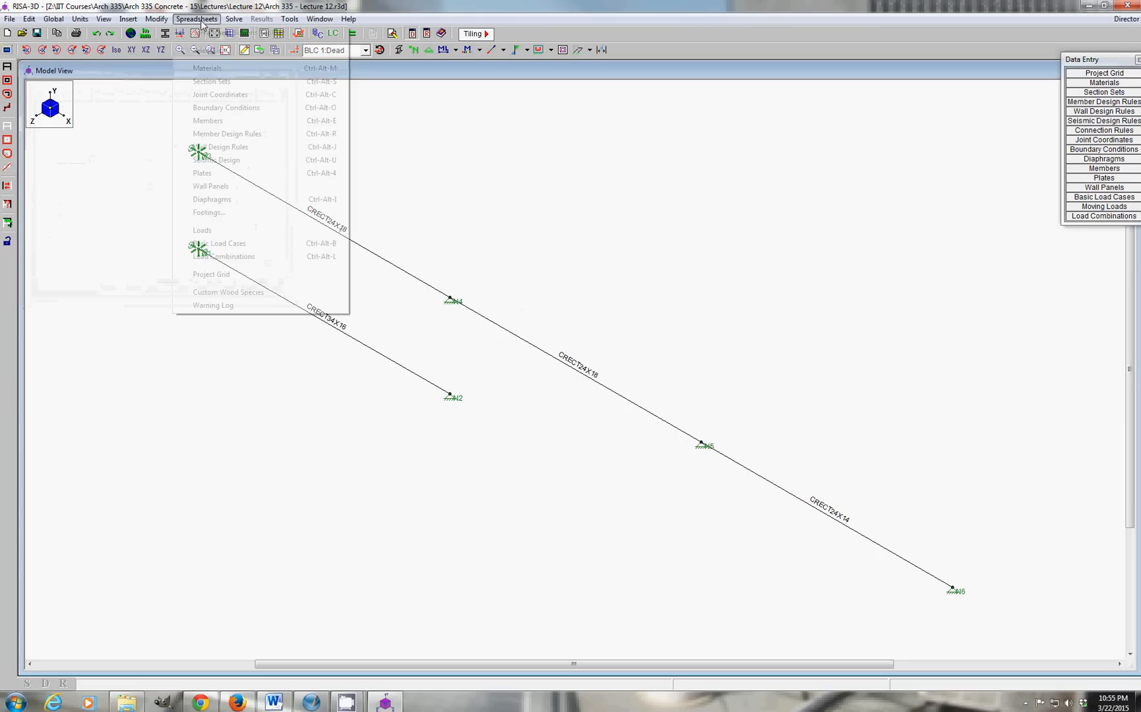
click(215, 121)
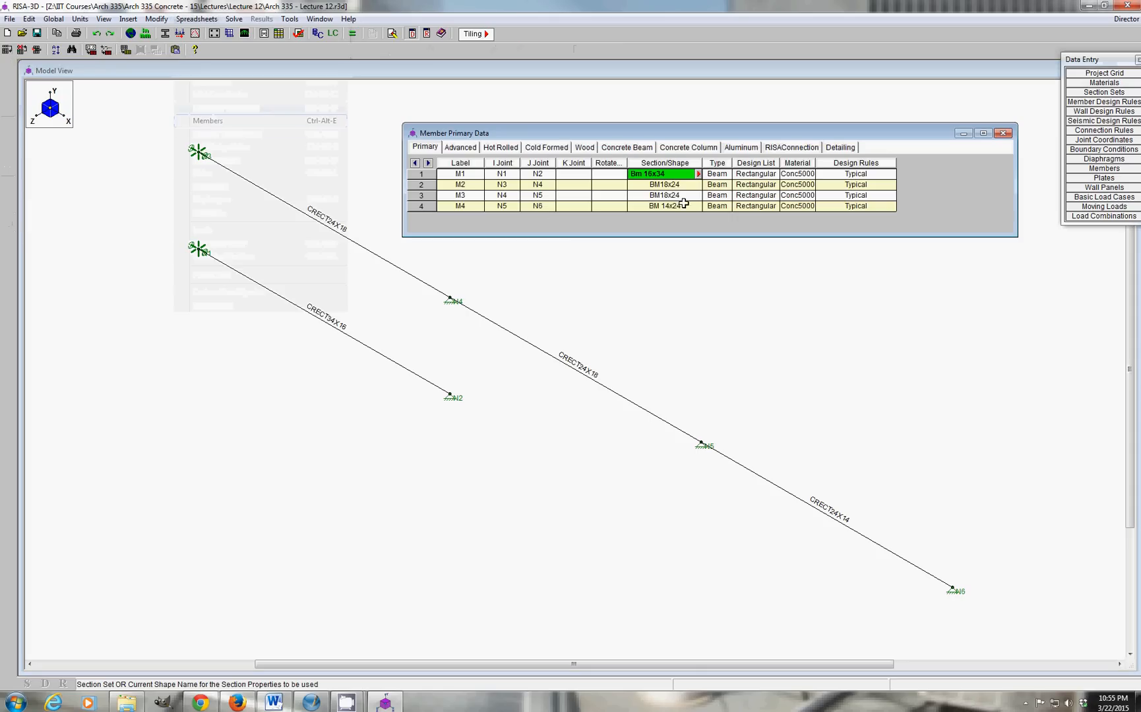
click(698, 174)
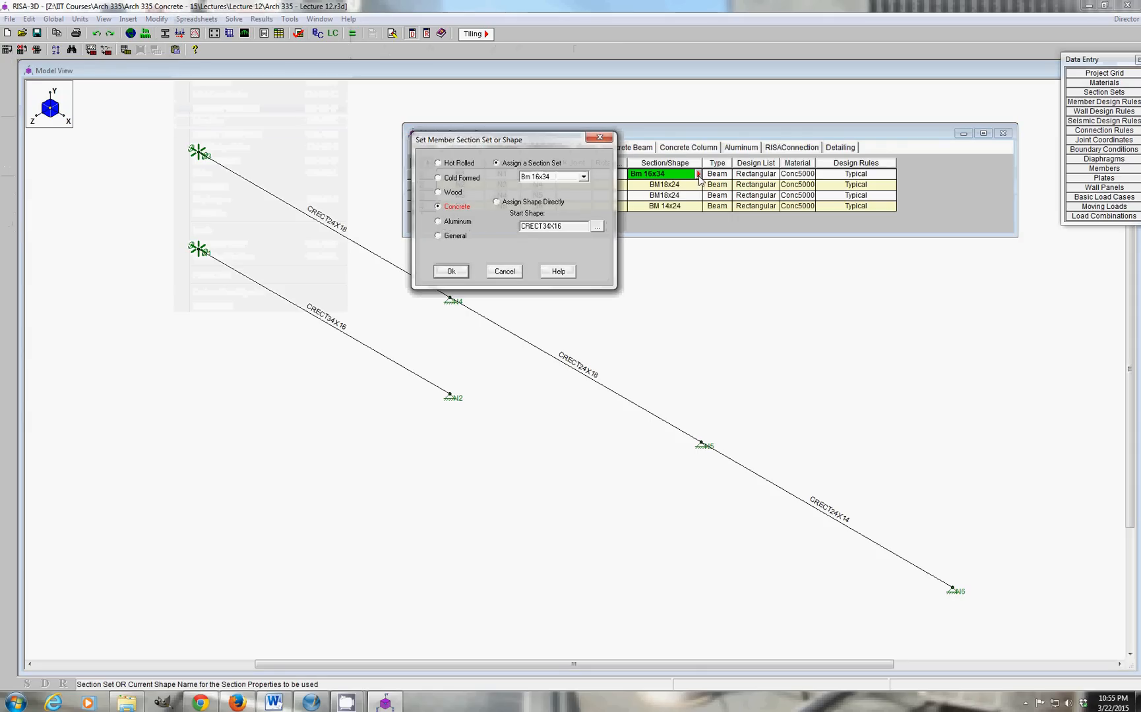
click(583, 176)
click(545, 226)
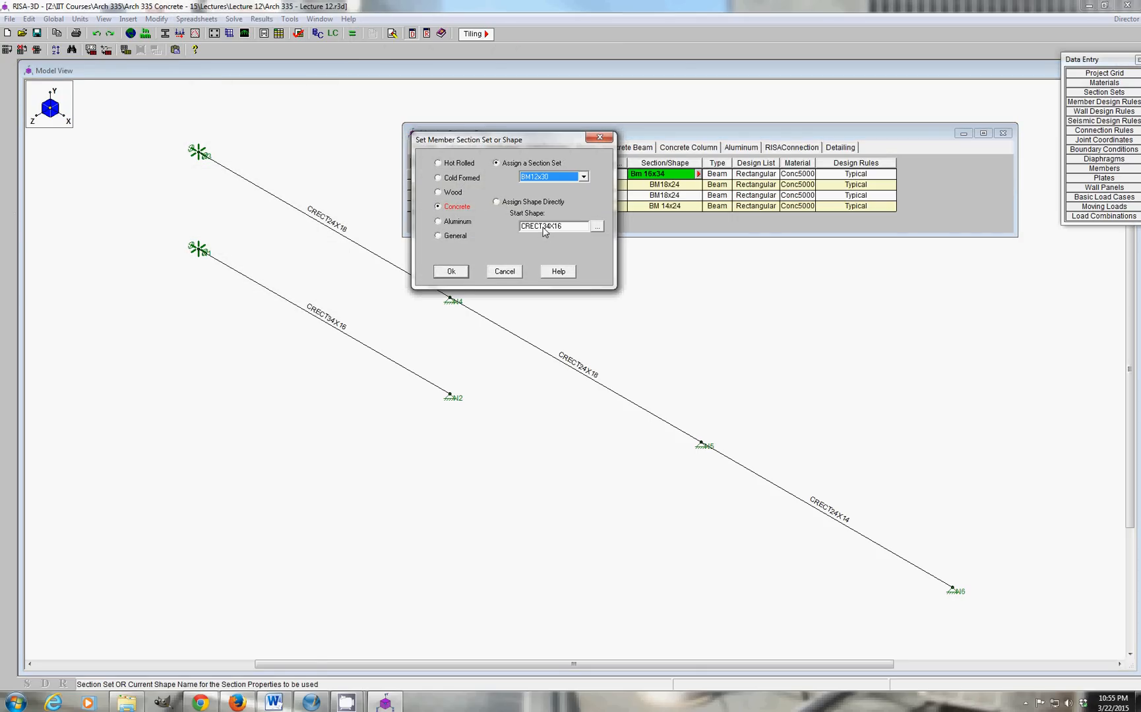
click(455, 273)
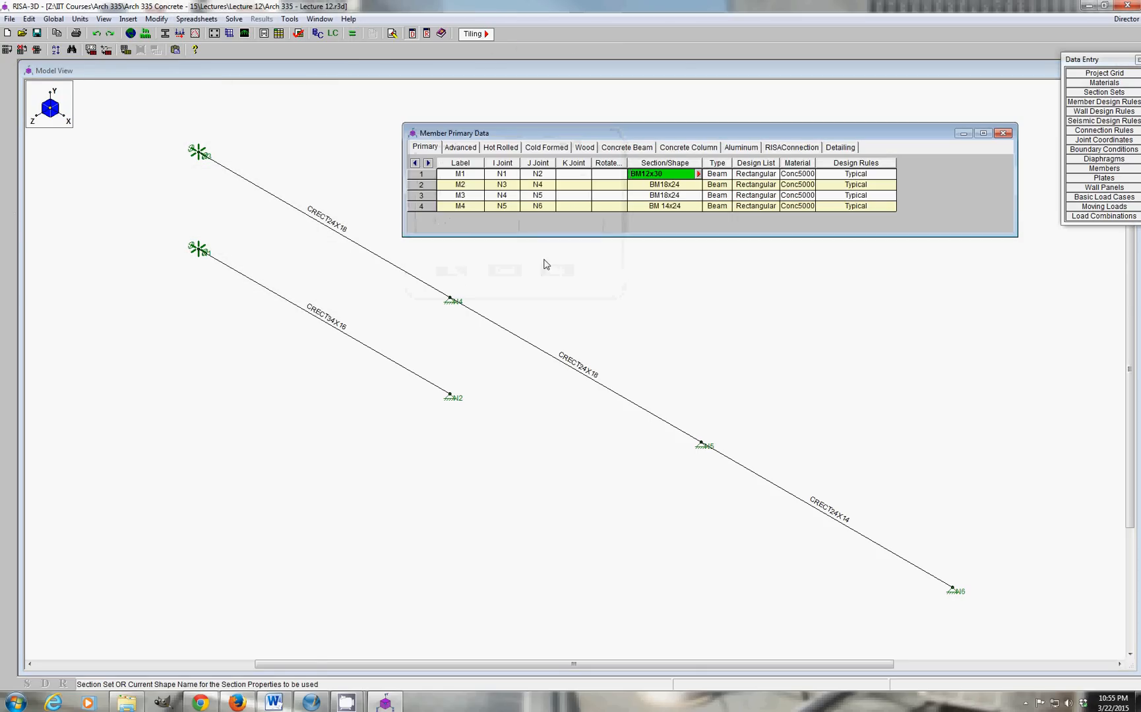
click(659, 285)
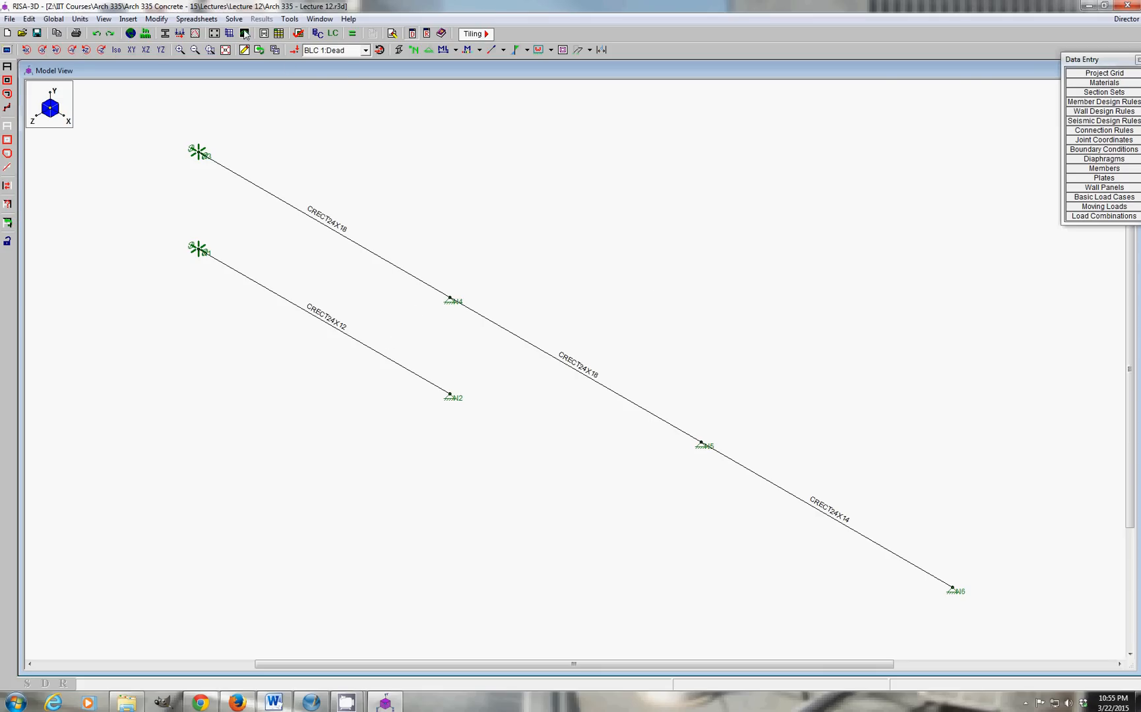
Set the rectangular shape depth of concrete section set BM12x30 to 30 in, and close the section sets spreadsheet.
click(196, 18)
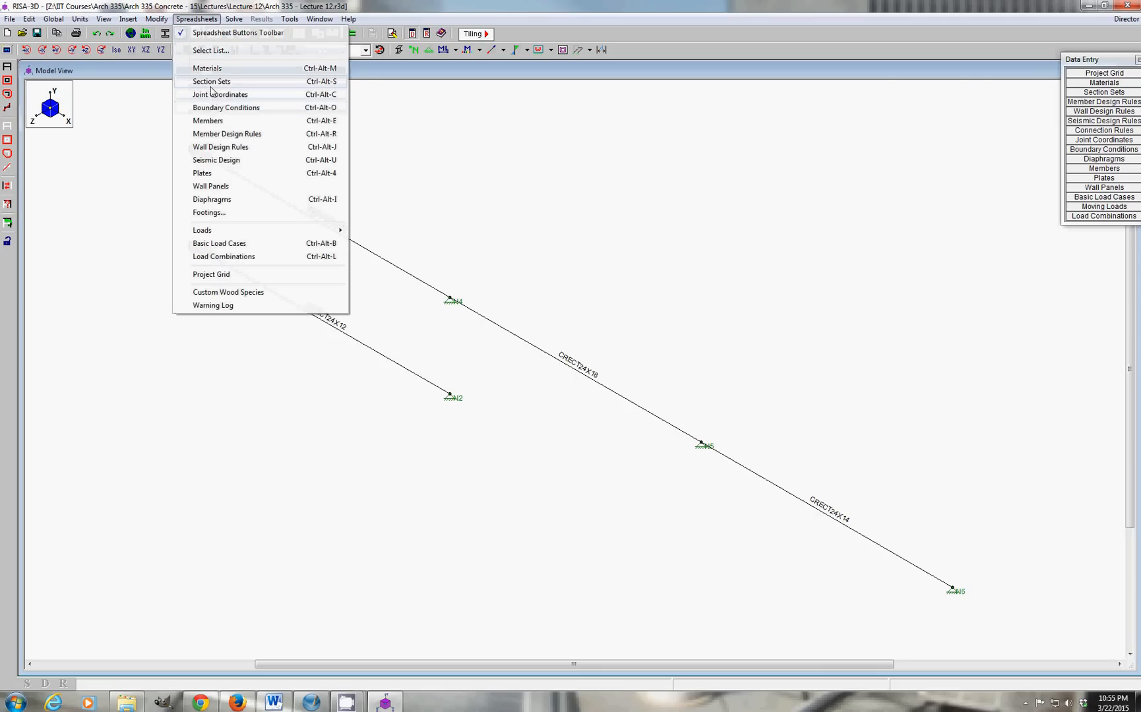
click(211, 82)
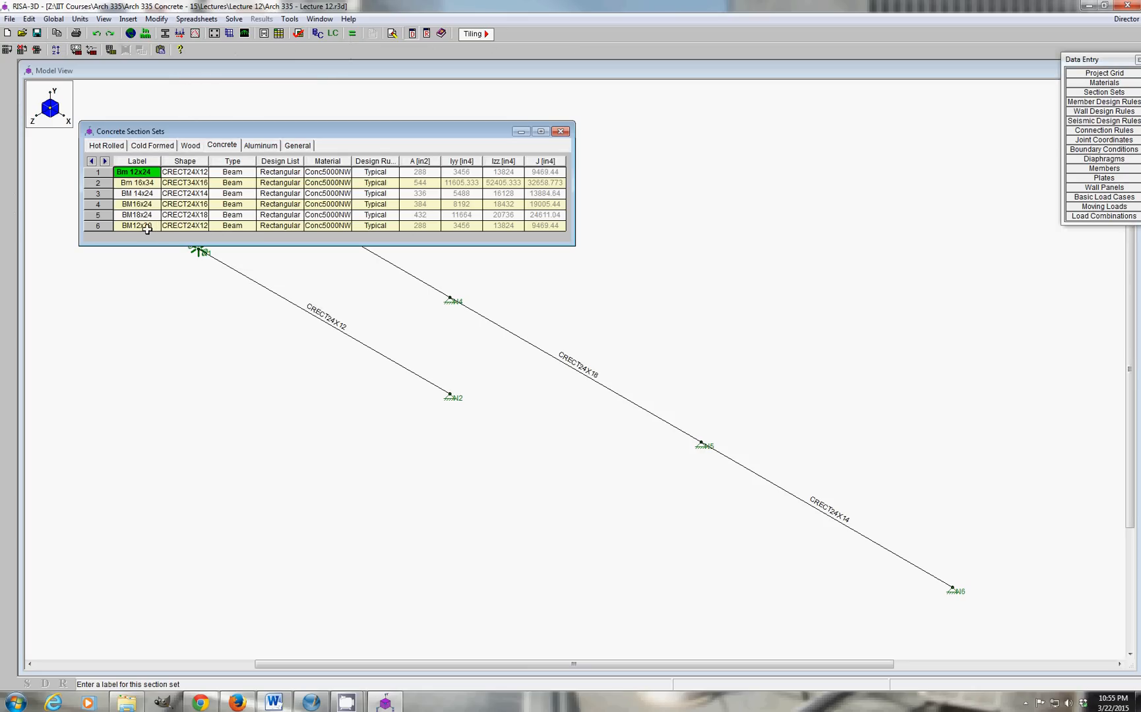
click(169, 229)
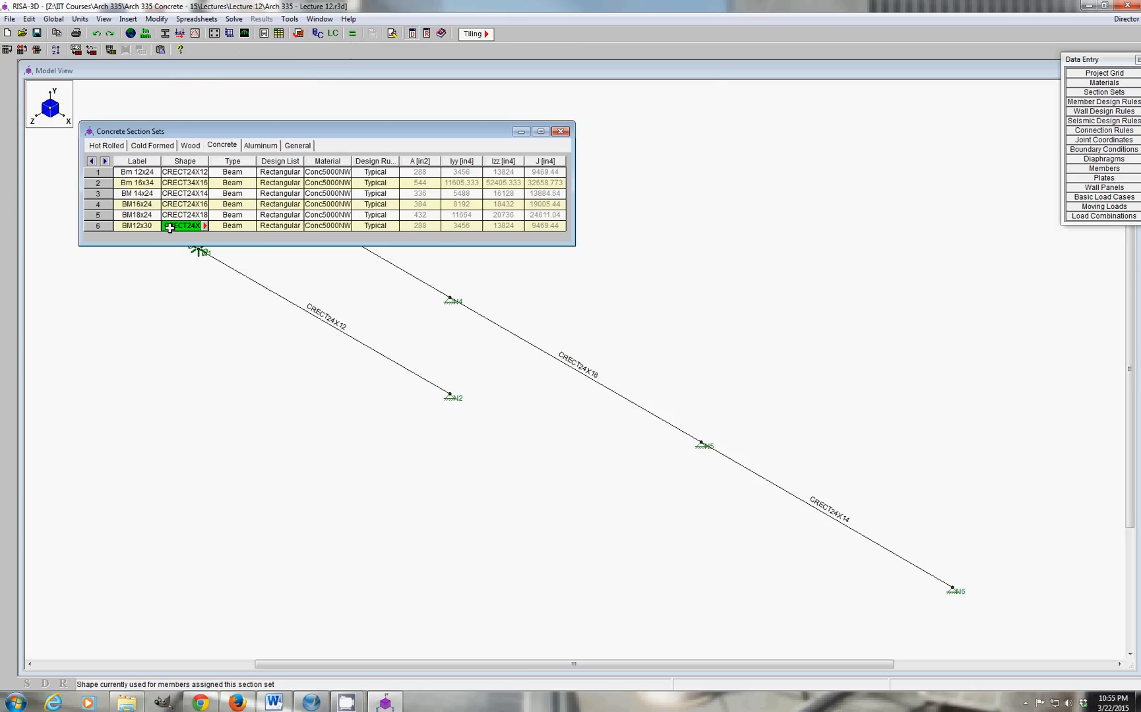
click(205, 225)
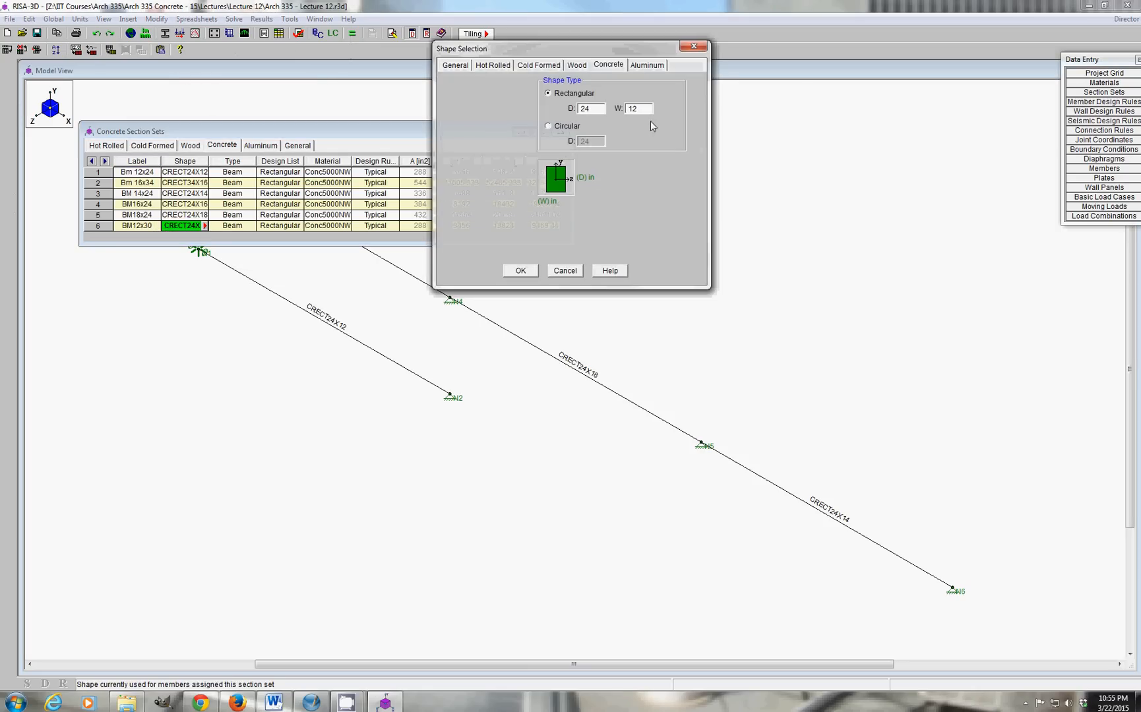
click(593, 110)
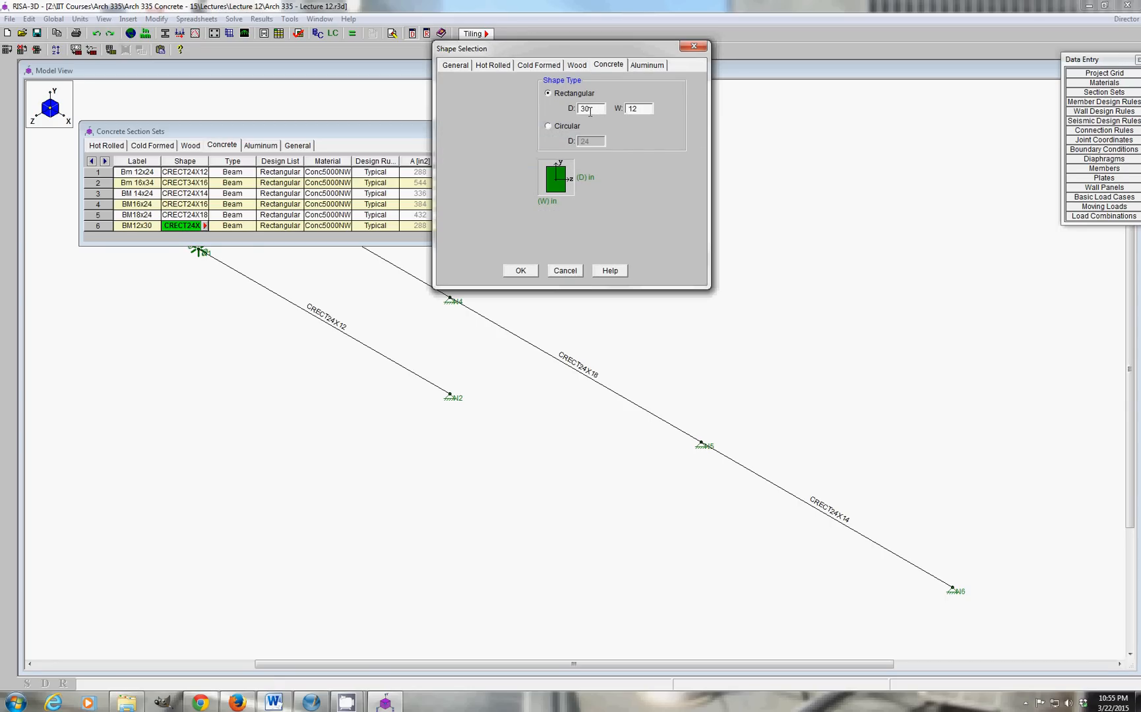
click(520, 271)
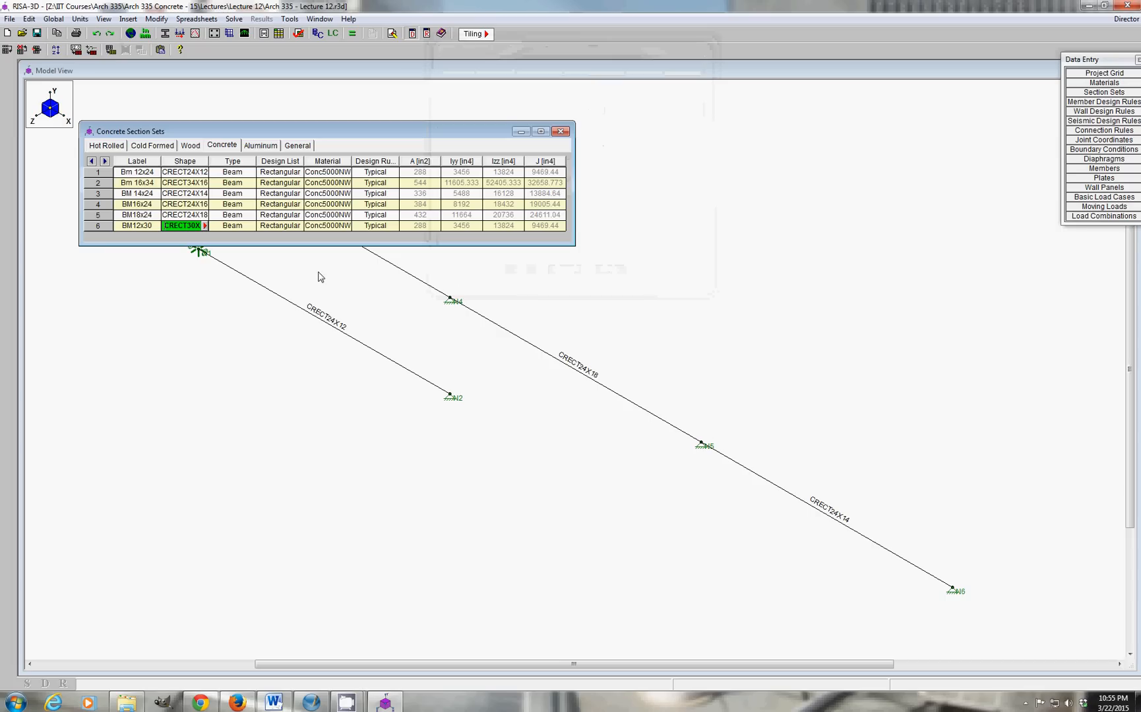
click(561, 132)
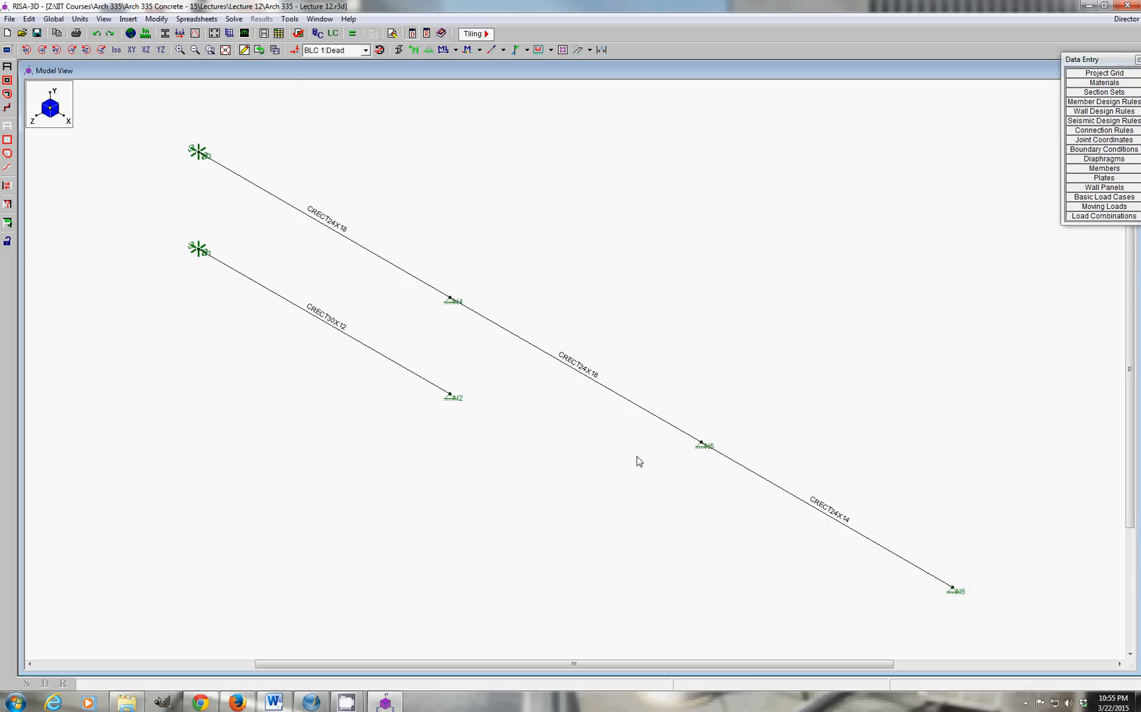
Draw the members as rendered solids in the model view.
key(F2)
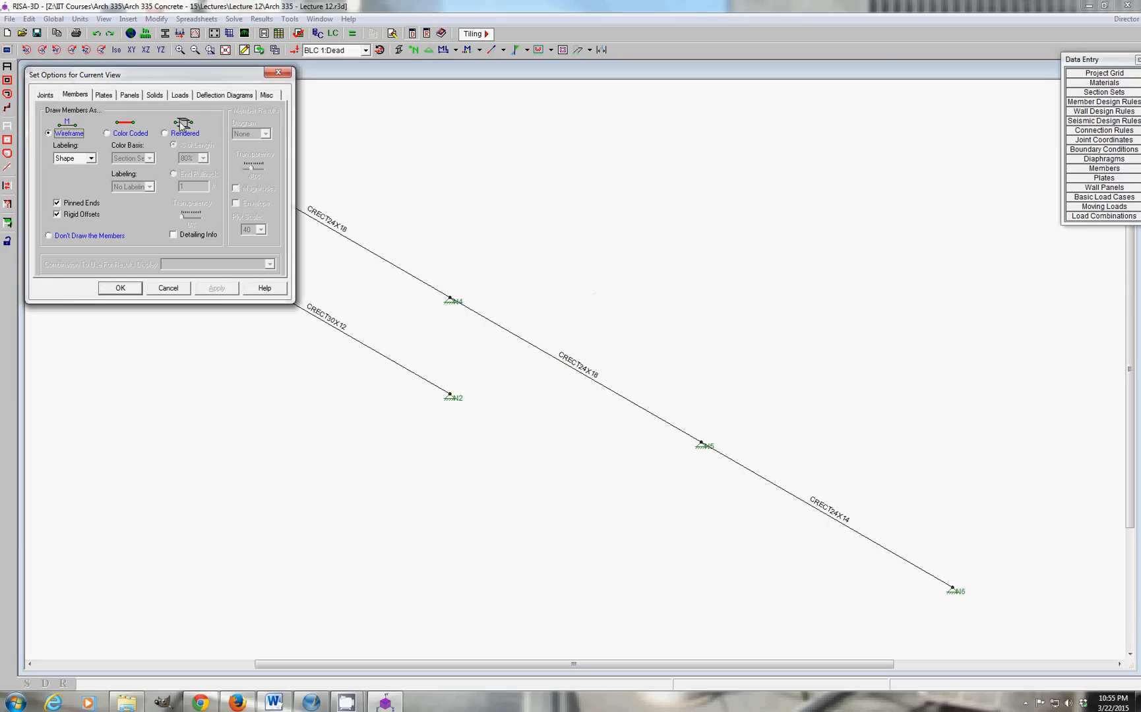
click(165, 134)
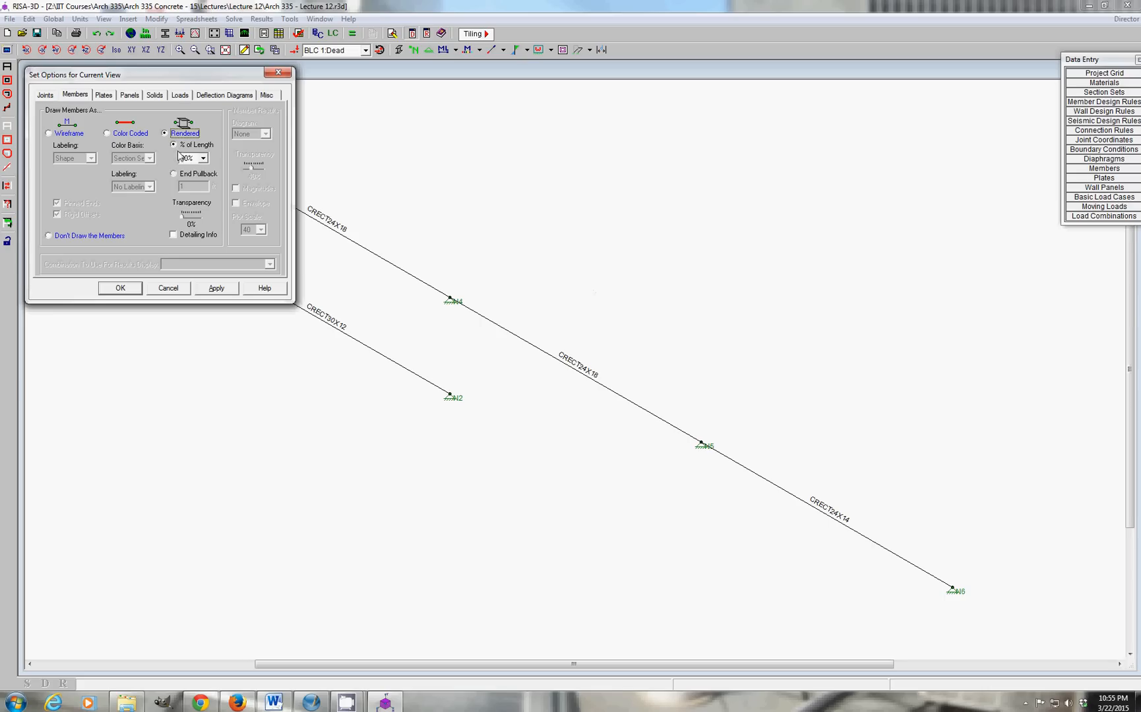
click(119, 289)
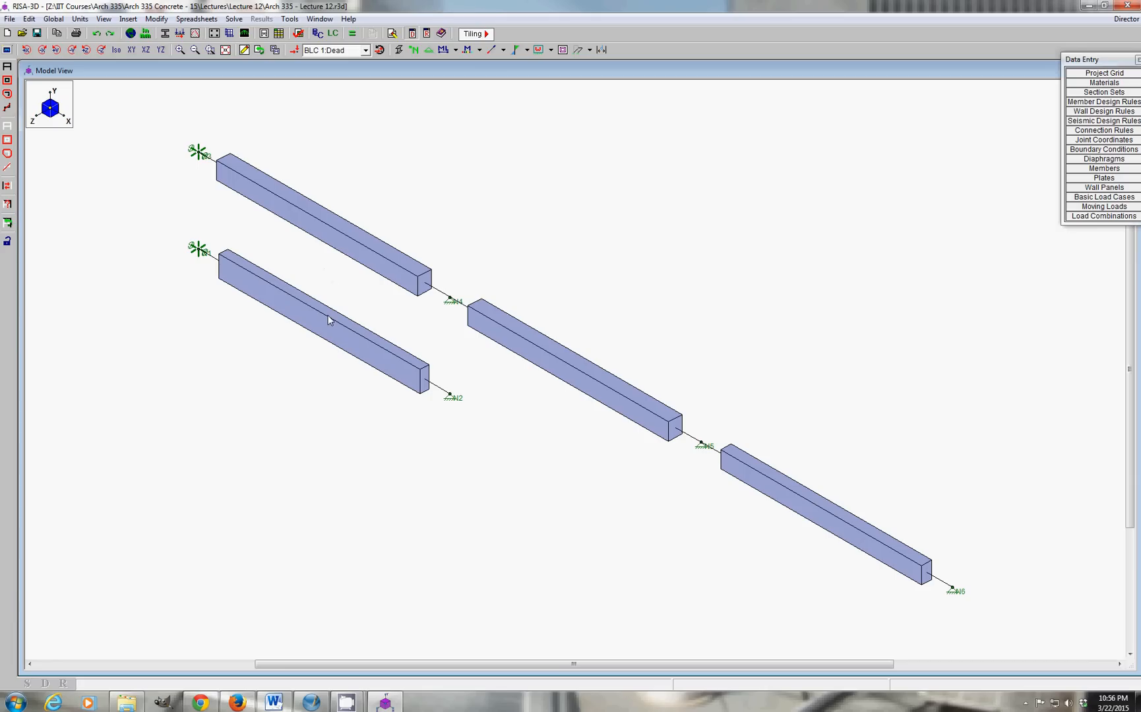
key(F2)
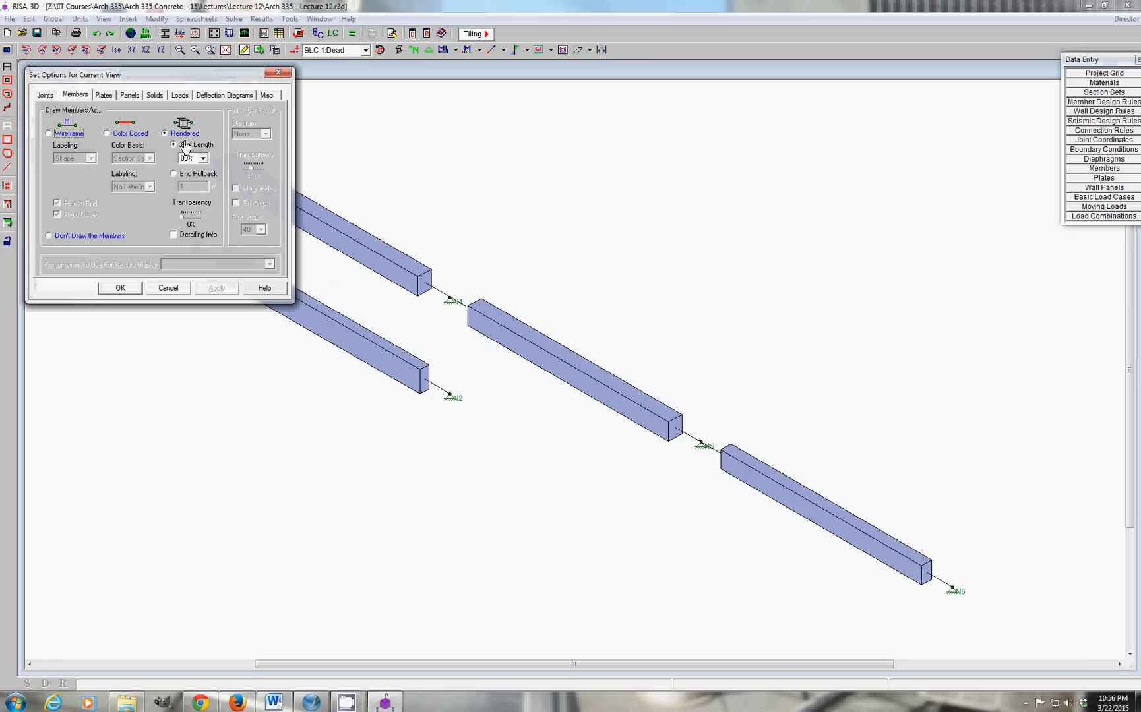
click(282, 75)
Set the local axis rotation of member M1 to 90 degrees in the member primary data.
click(196, 18)
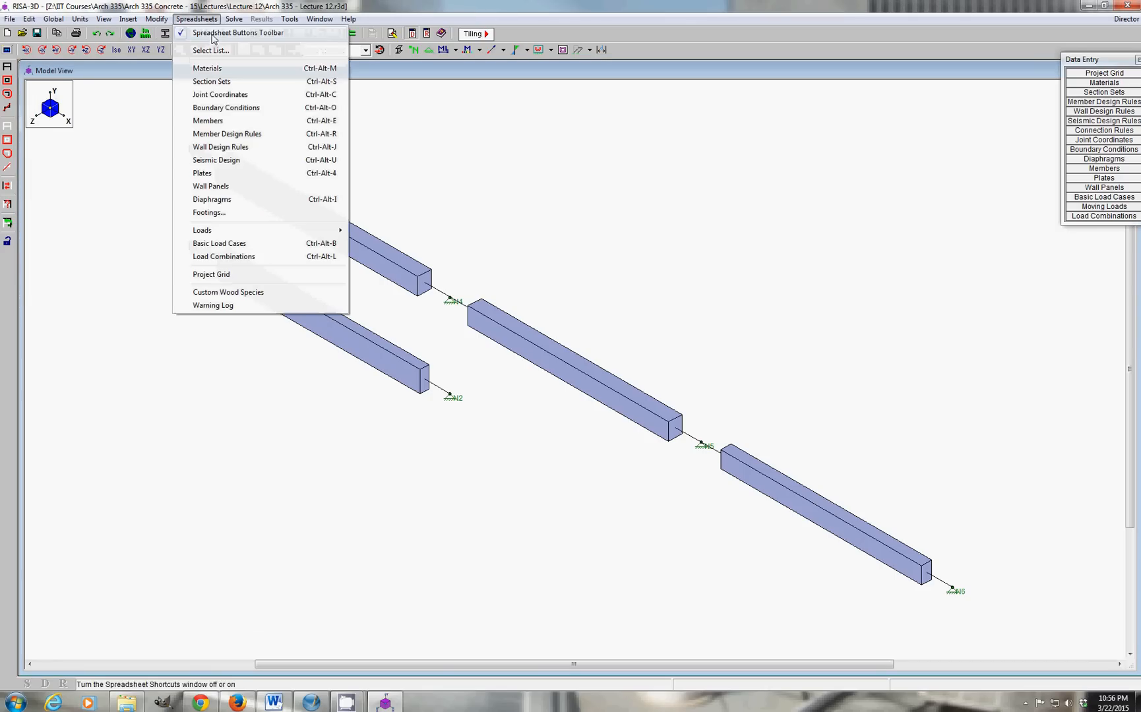
click(210, 120)
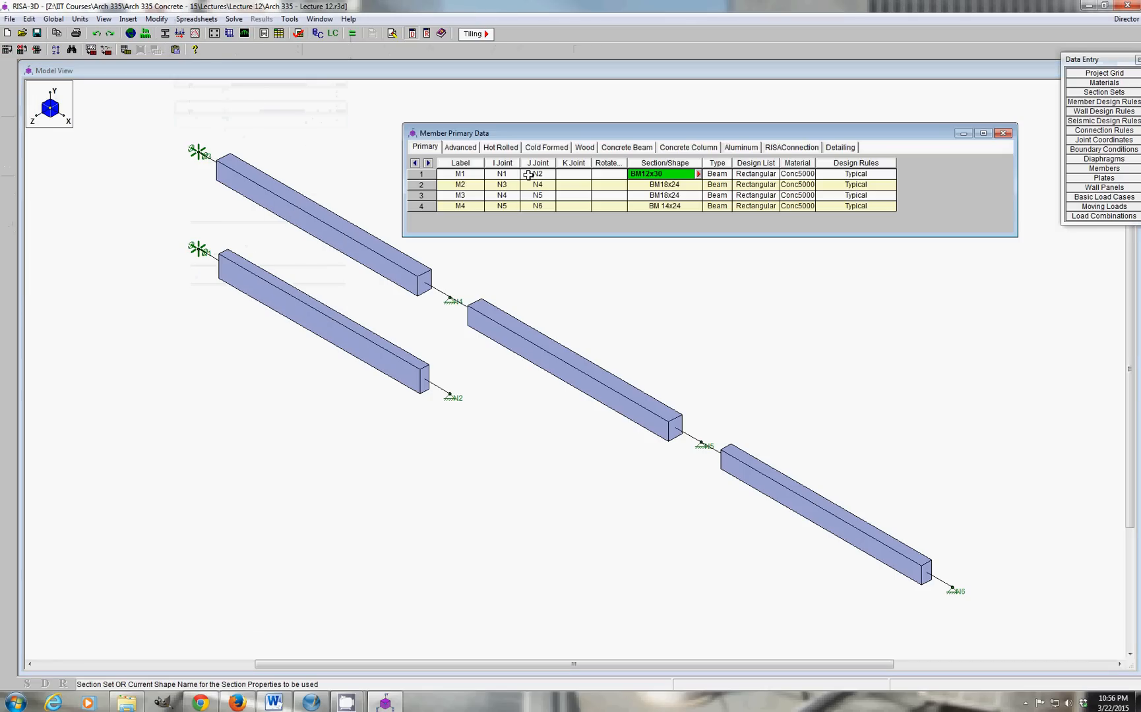
click(607, 175)
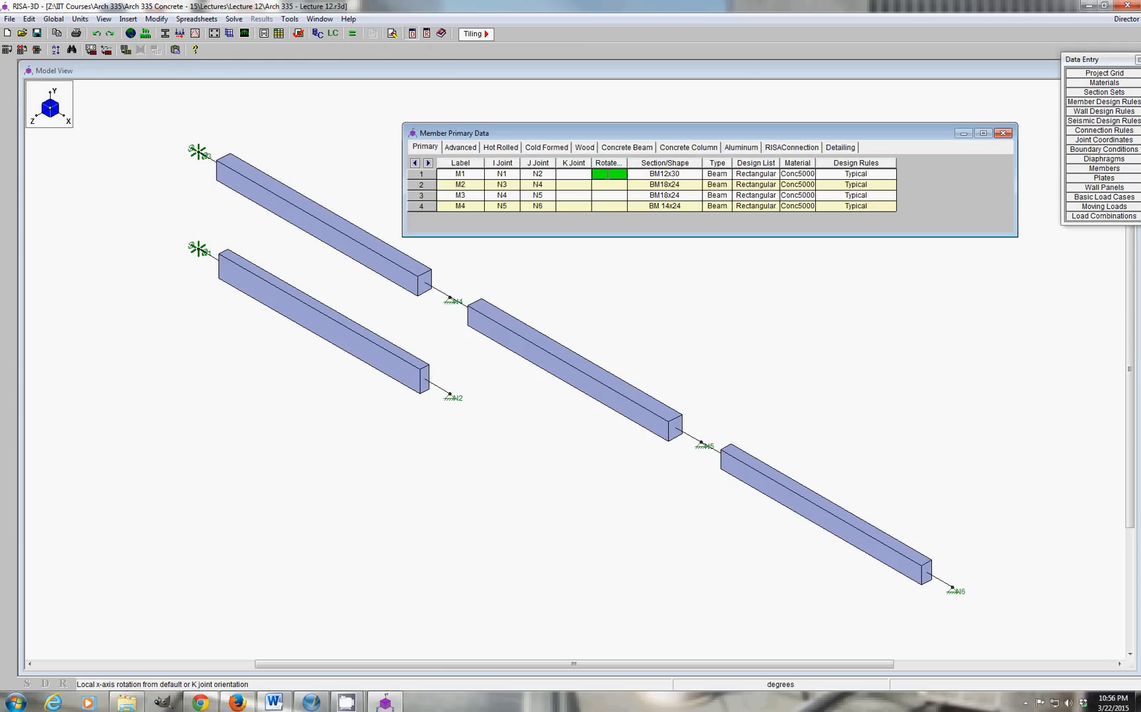
click(578, 174)
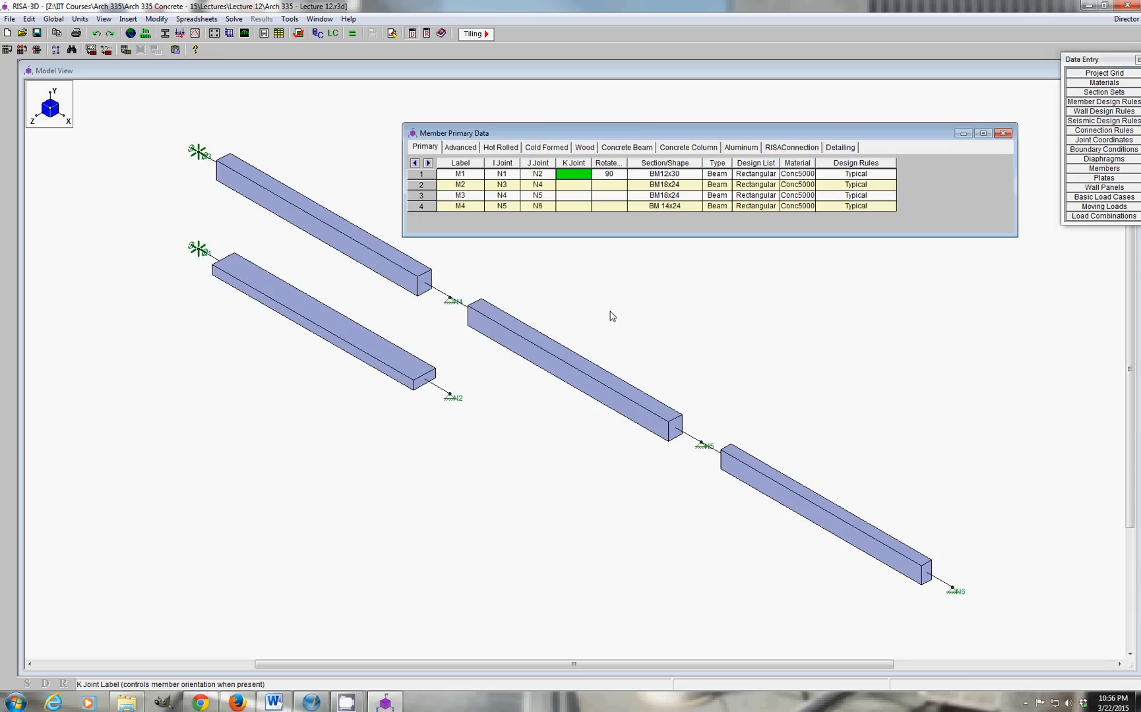
Reset member M1's rotation to 0 degrees and close the member primary data spreadsheet.
click(620, 176)
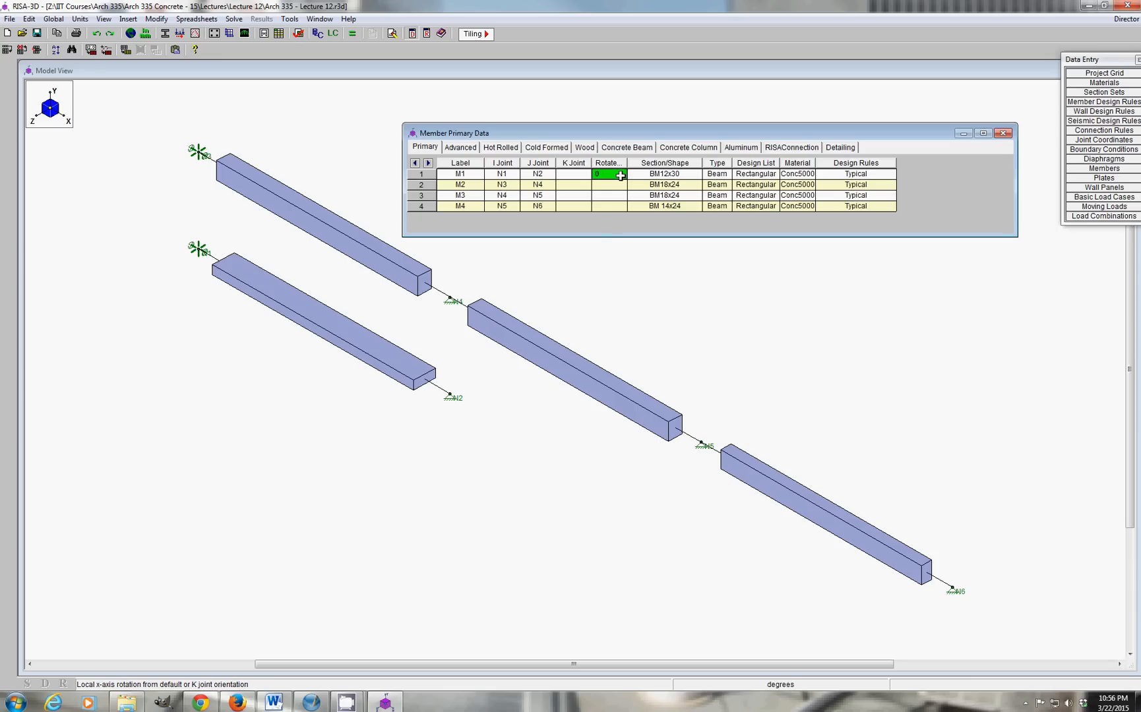
click(617, 183)
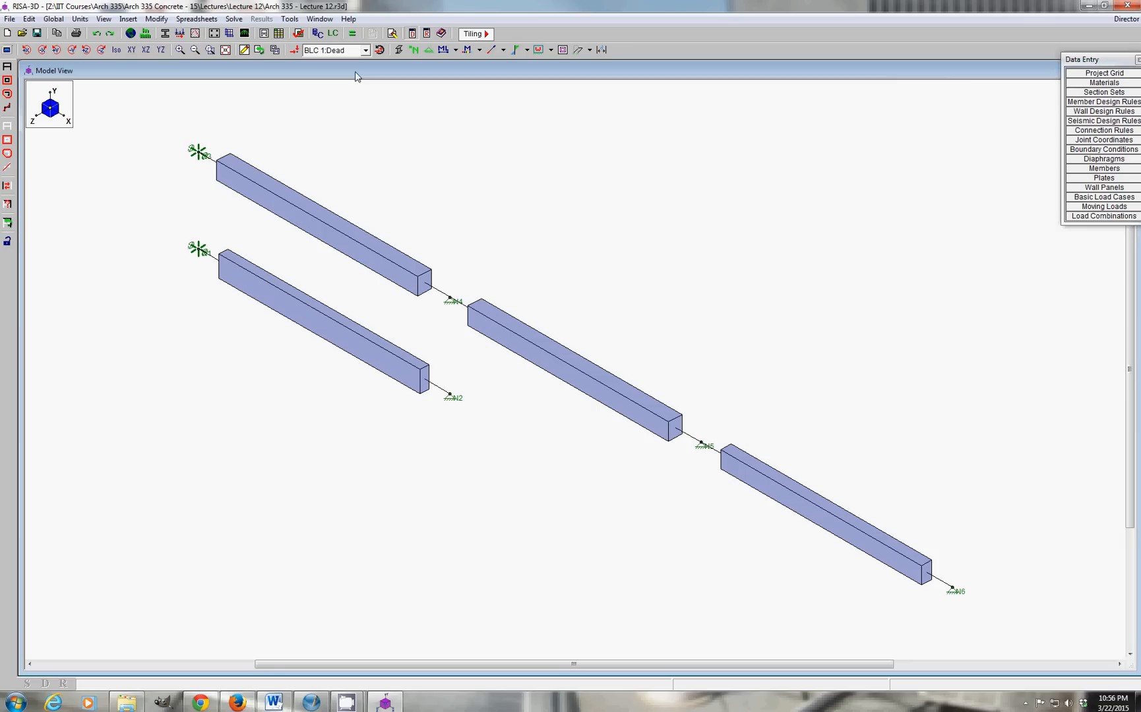
click(206, 20)
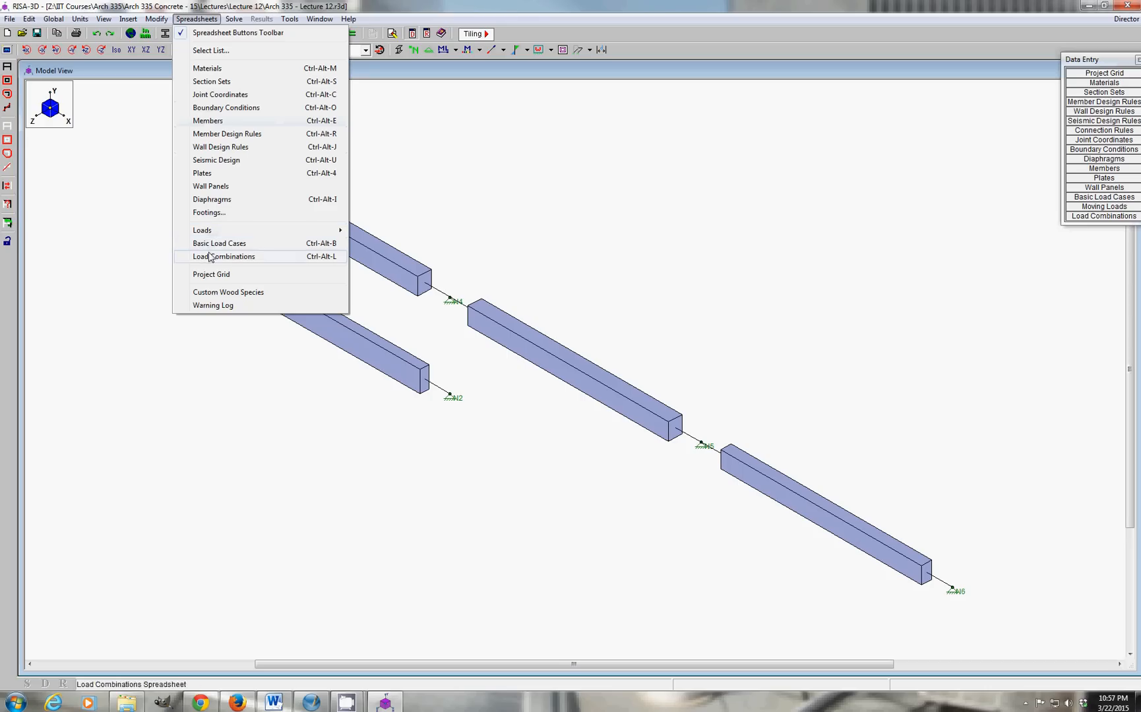
click(596, 177)
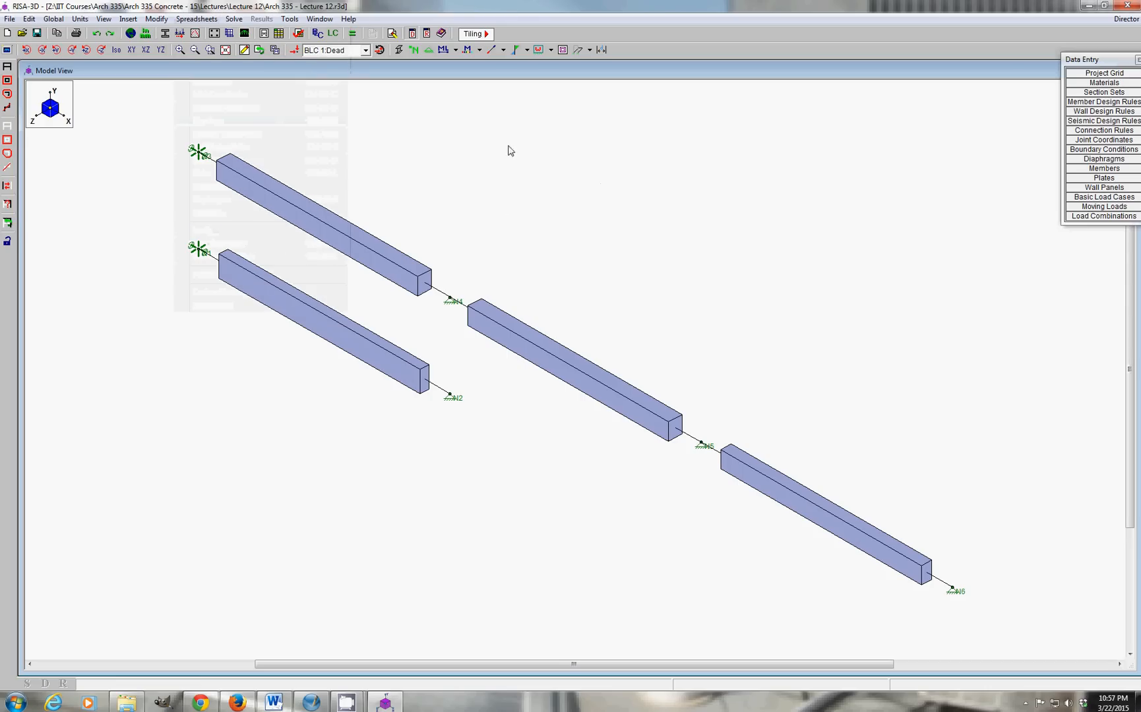